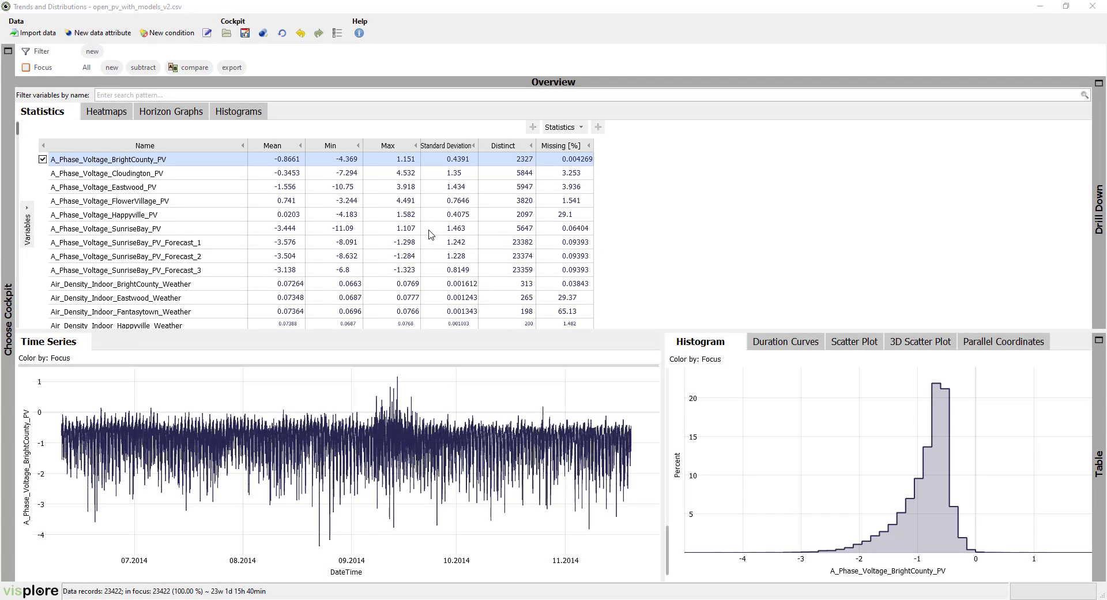
- Sort by distinct values, plot Wind_Speed_Fantasytown_Weather, then rank variables by Missing [%] descending
left_click(512, 147)
left_click(511, 145)
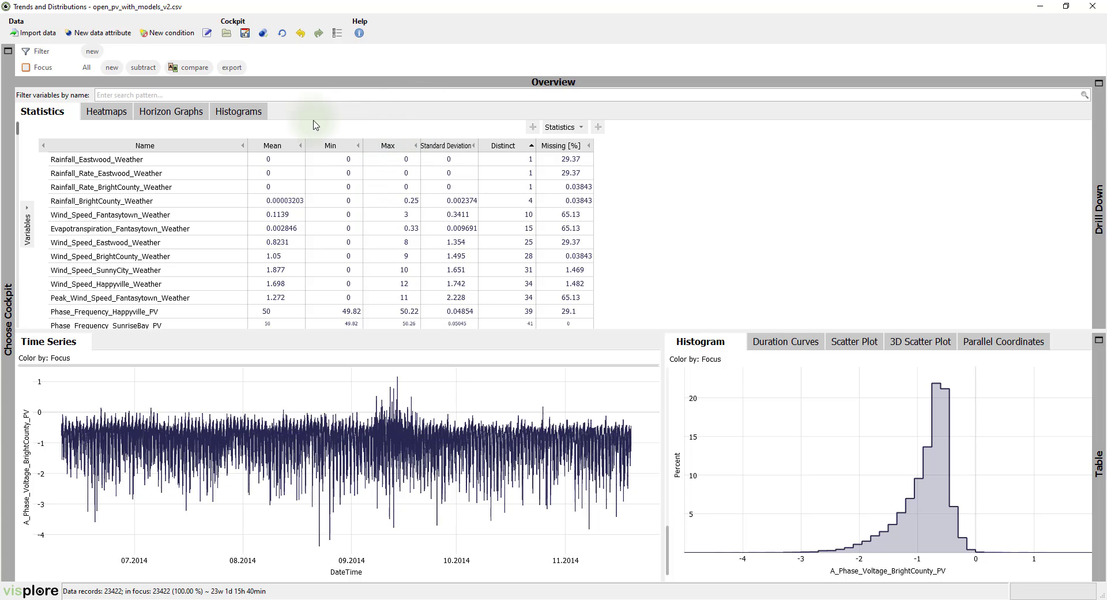
left_click(109, 216)
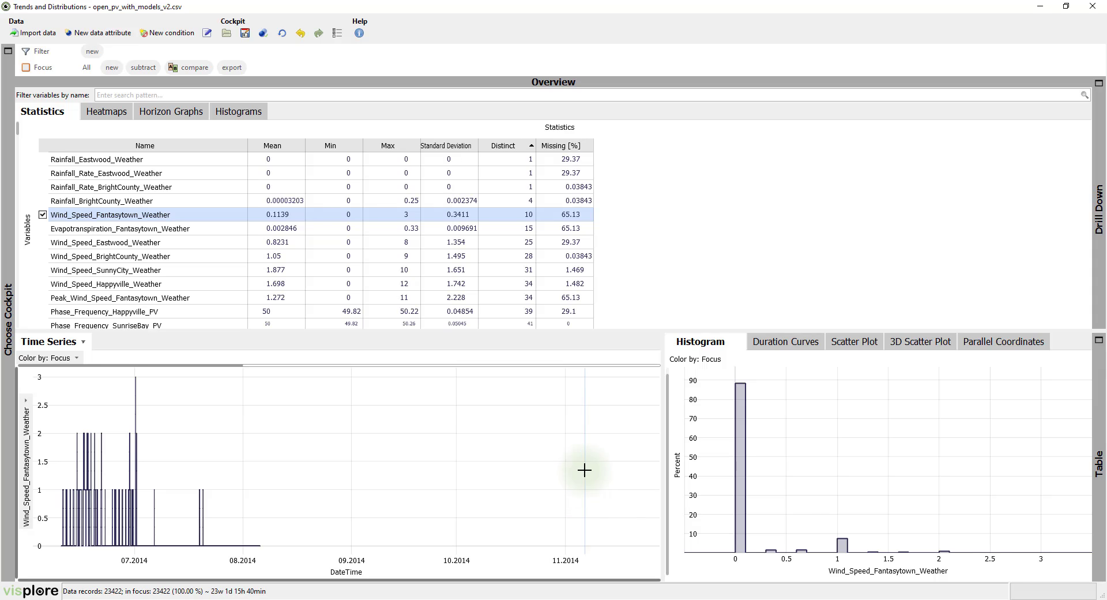
left_click(566, 145)
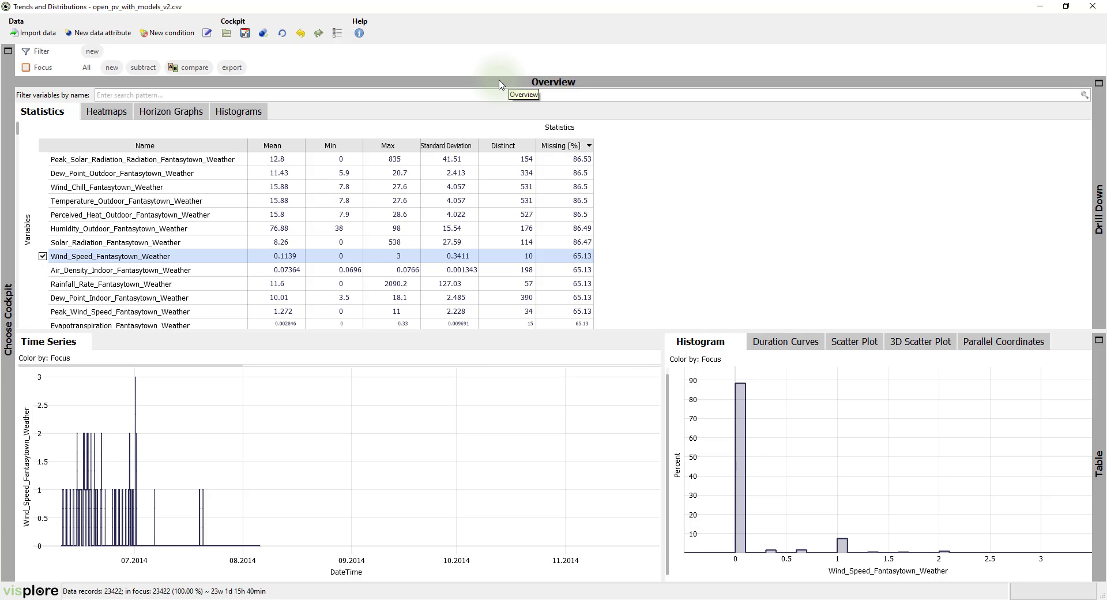
- Switch to the heatmap view and colour each variable's days by Missing Data [%]
left_click(101, 111)
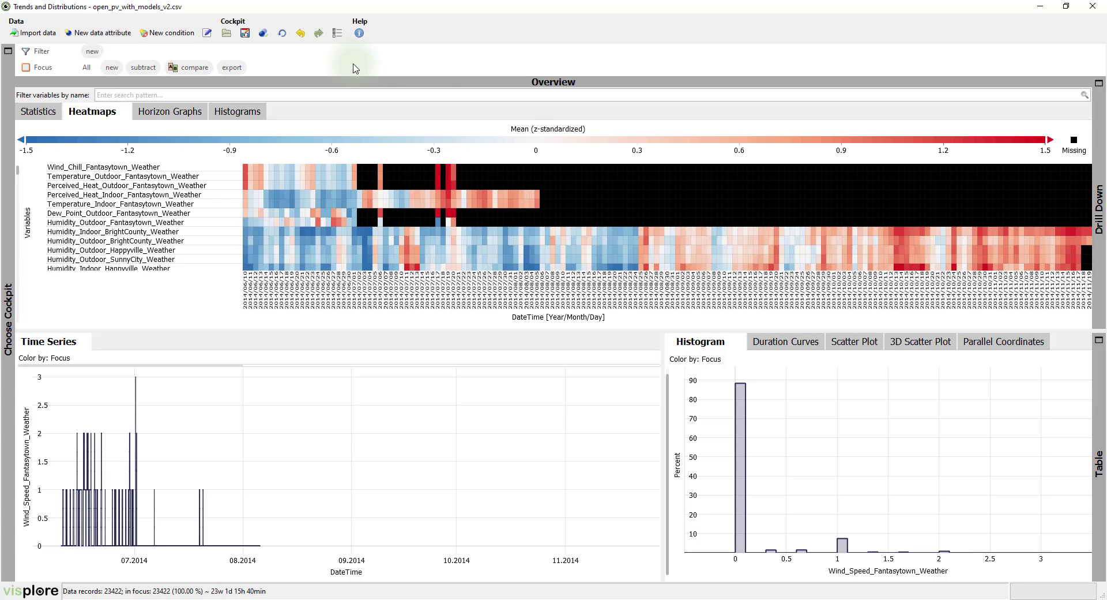
left_click(585, 130)
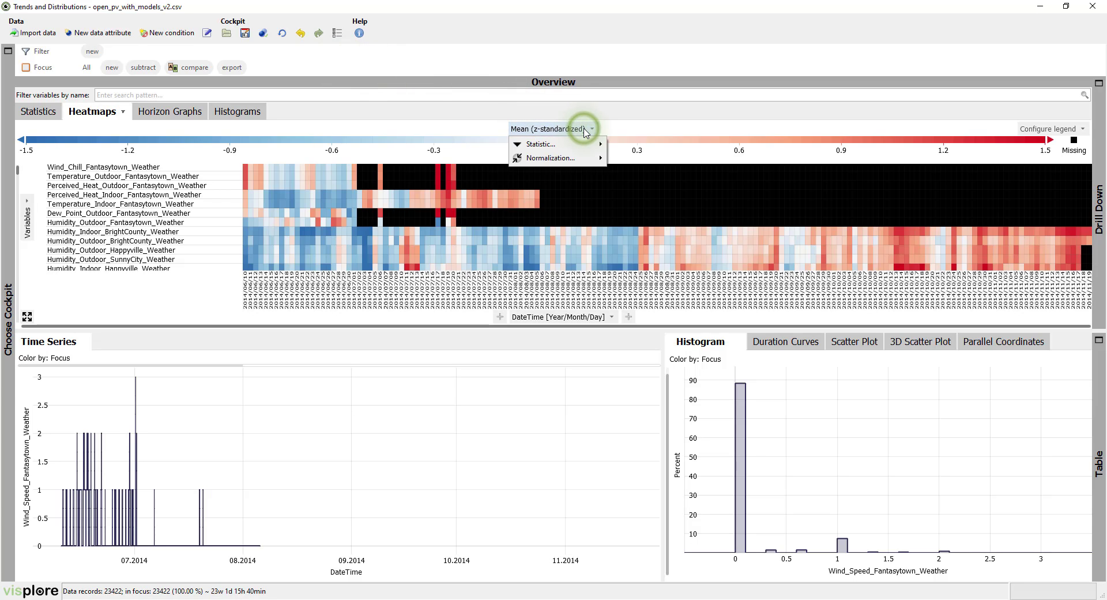
mouse_move(579, 150)
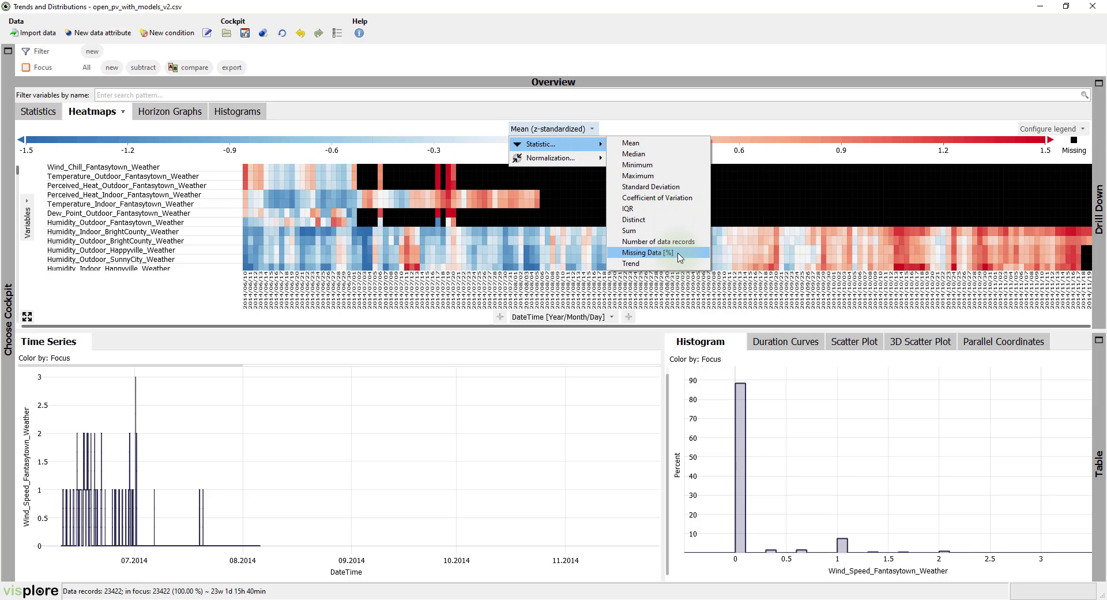
left_click(681, 257)
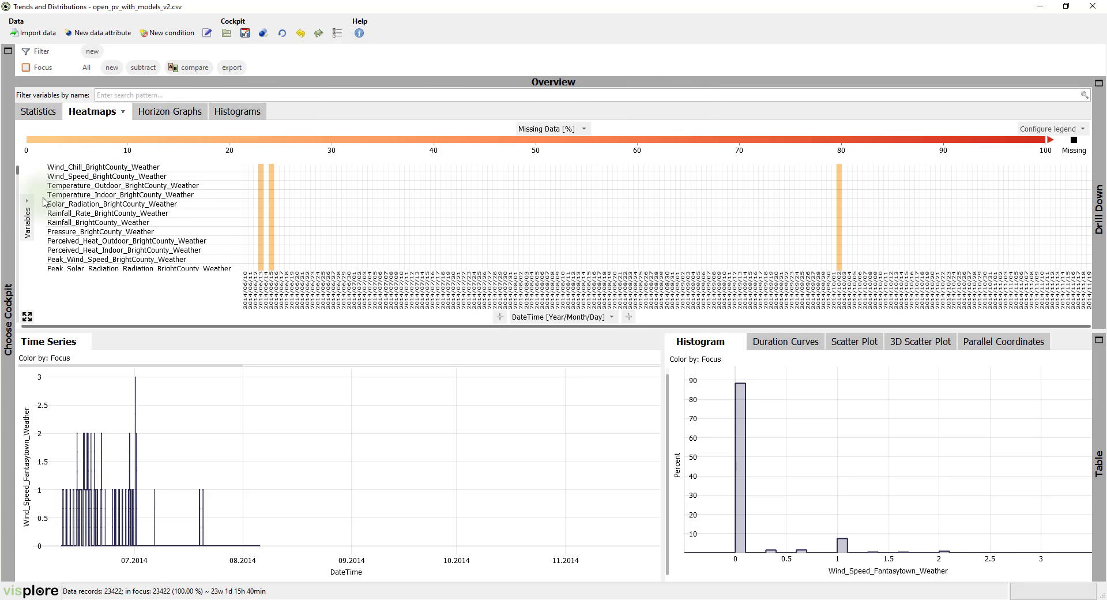
- Order the heatmap variable rows by Missing [%], descending
left_click(28, 203)
mouse_move(66, 201)
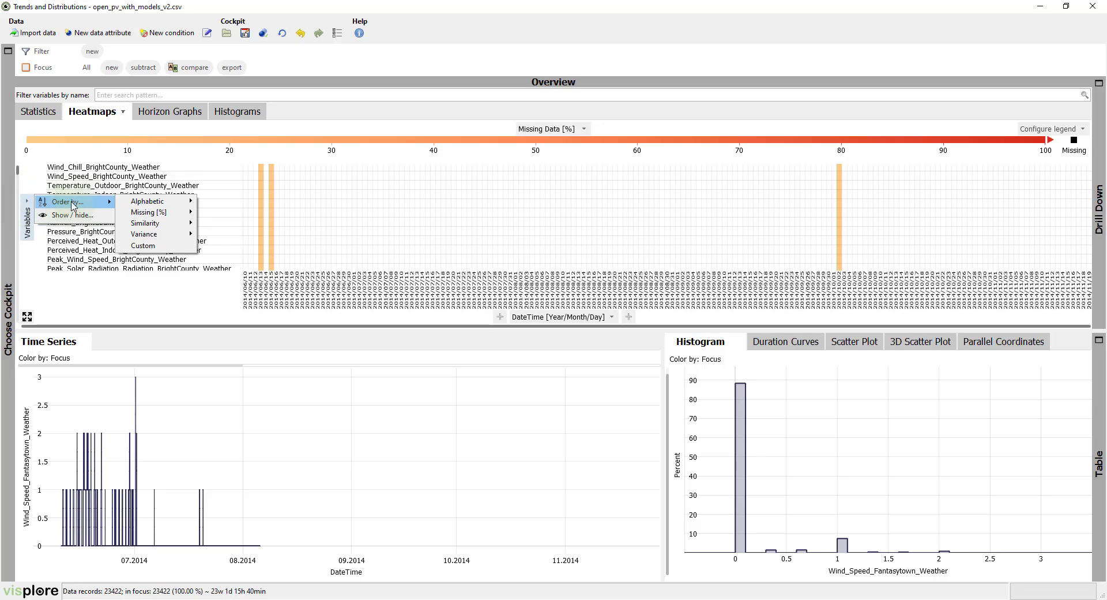
mouse_move(147, 212)
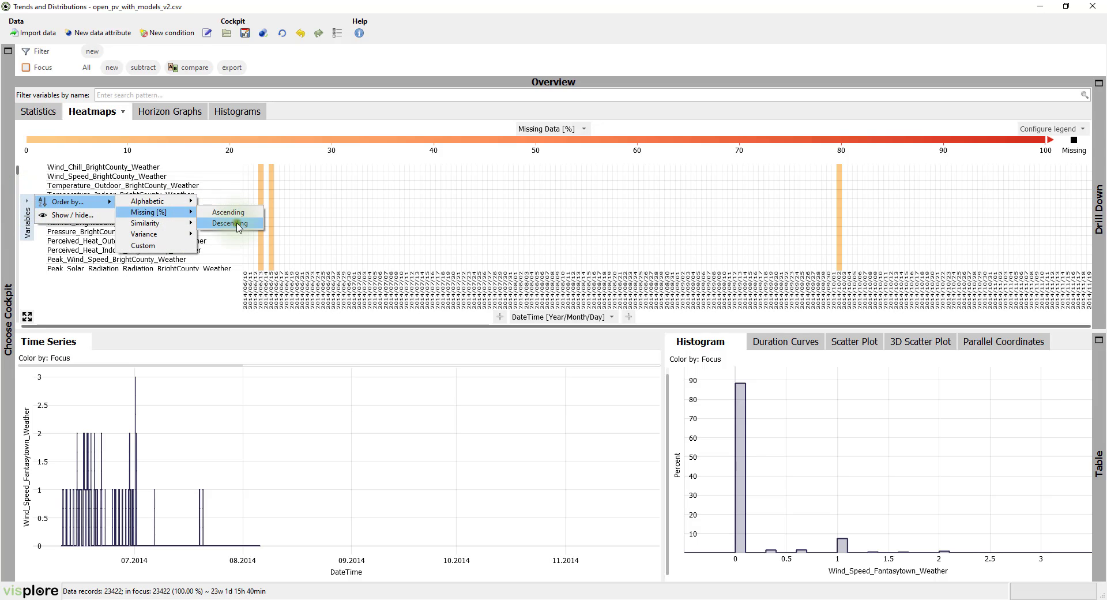
left_click(237, 224)
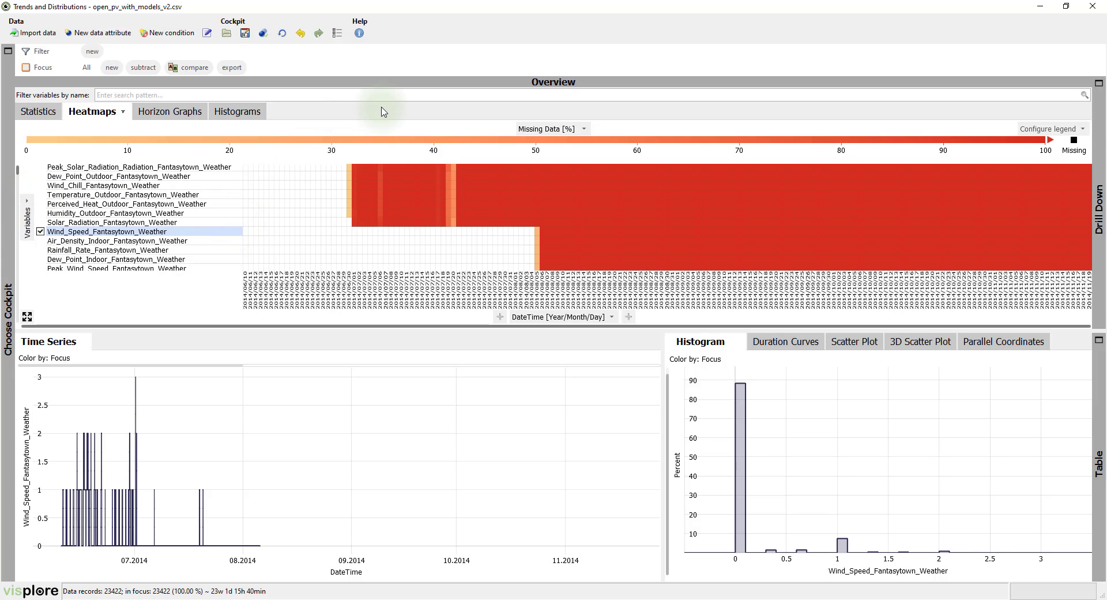
- Plot Temperature_Indoor_Eastwood_Weather in the time series and histogram
scroll(74, 209, "down", 2)
scroll(73, 211, "down", 8)
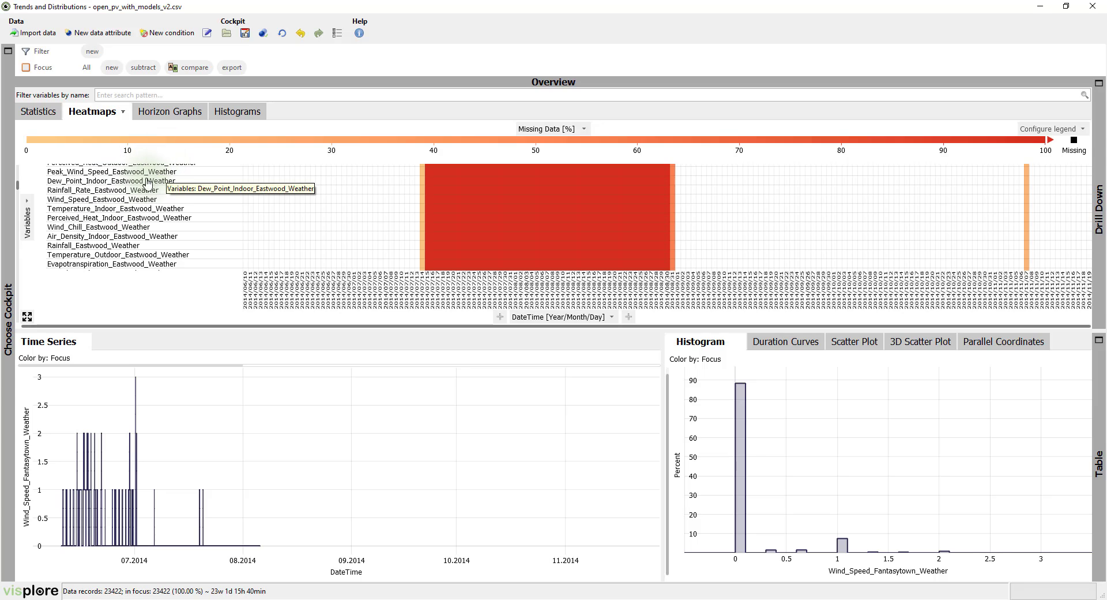
left_click(115, 210)
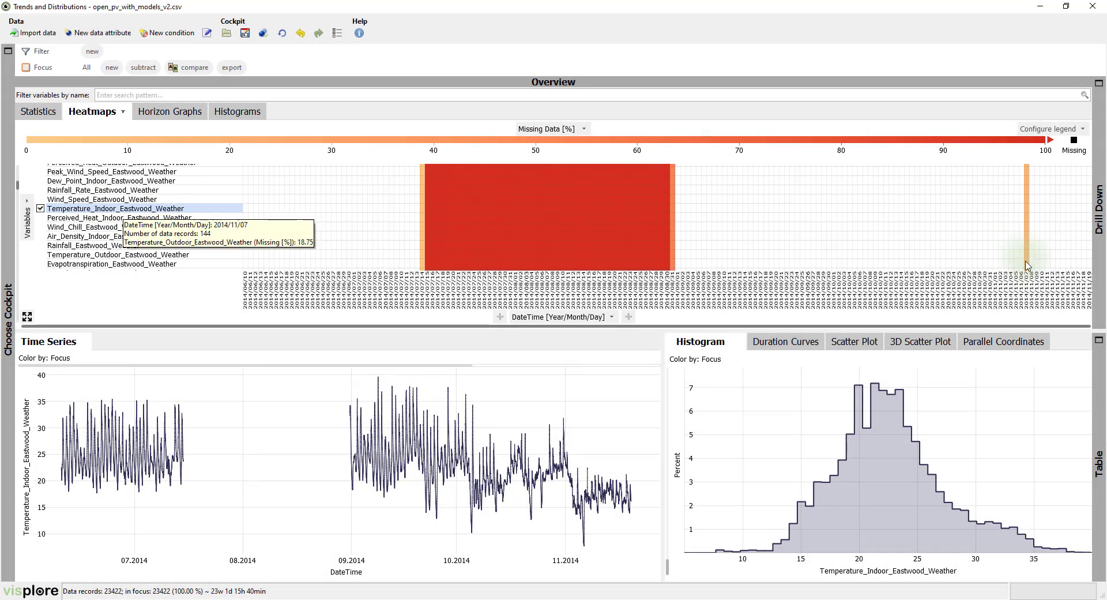
left_click(1027, 281)
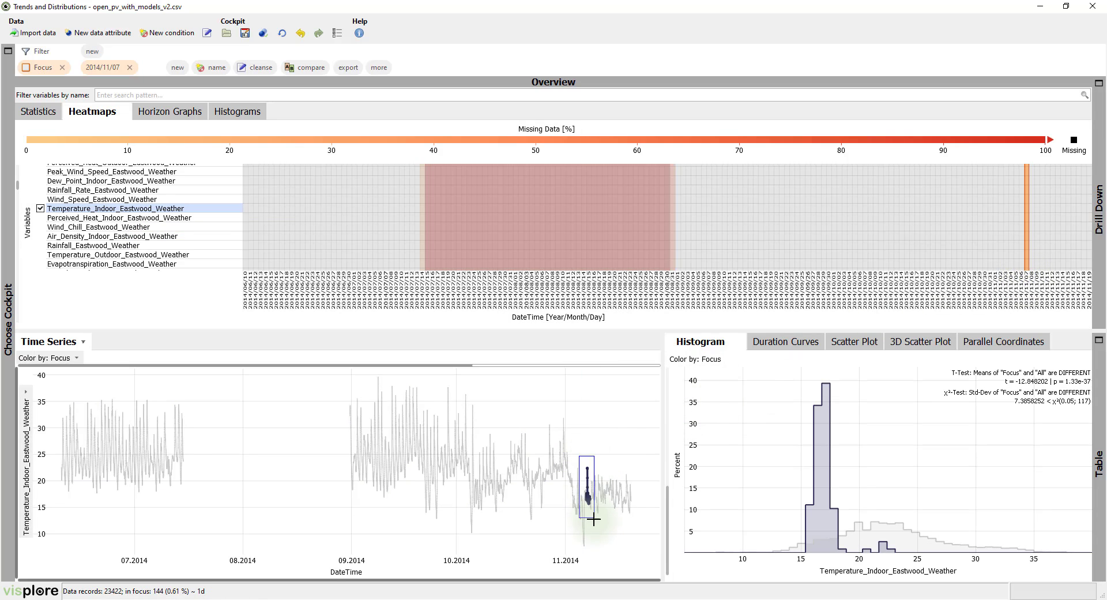
scroll(594, 522, "up", 3)
scroll(594, 525, "up", 5)
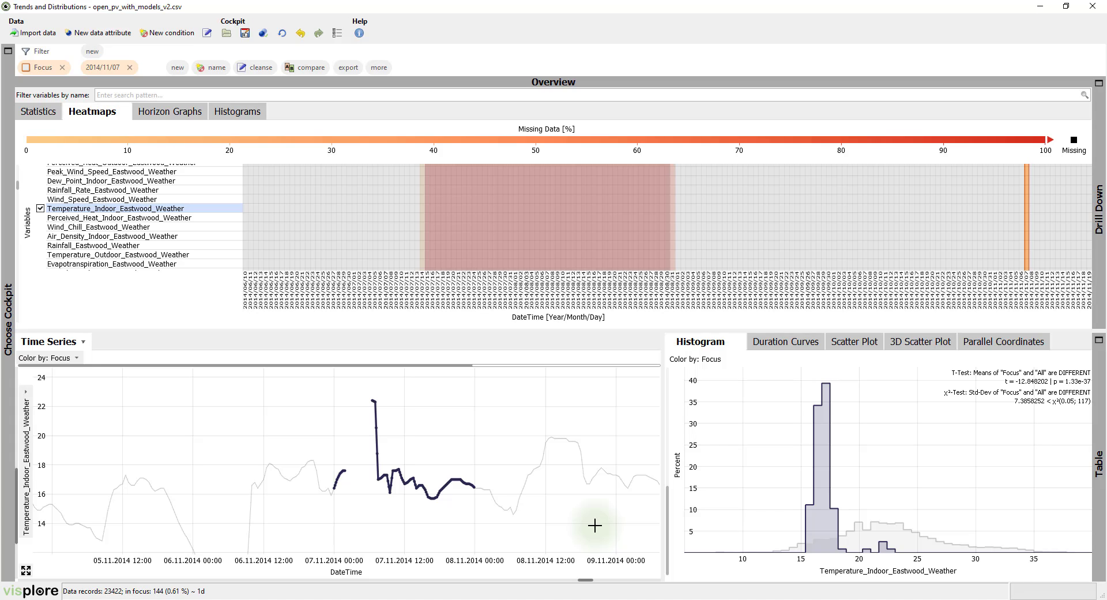
mouse_move(1034, 286)
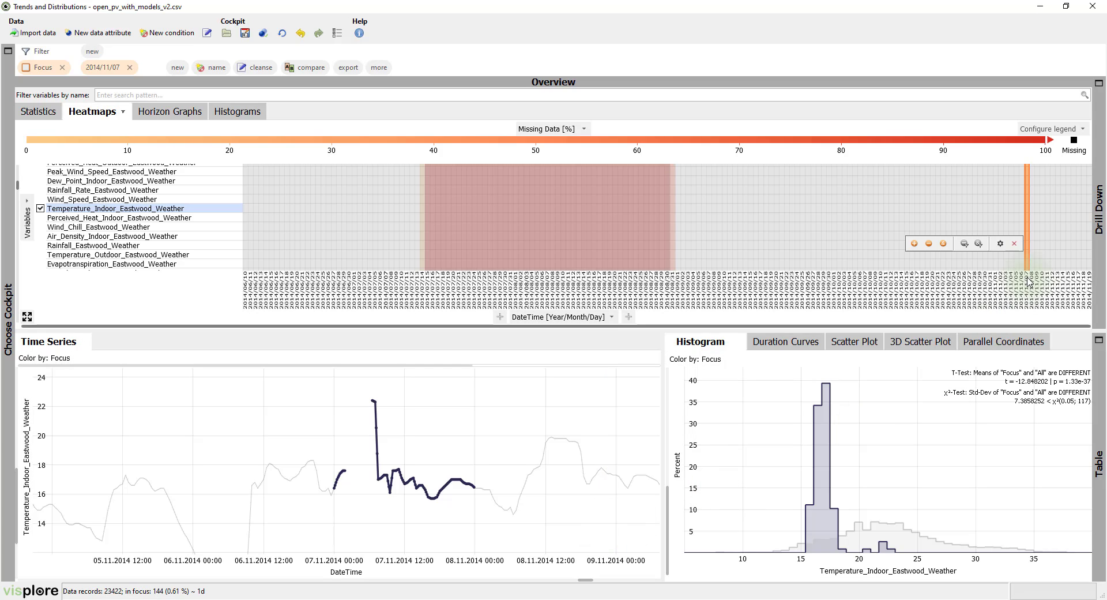
left_click(1018, 247)
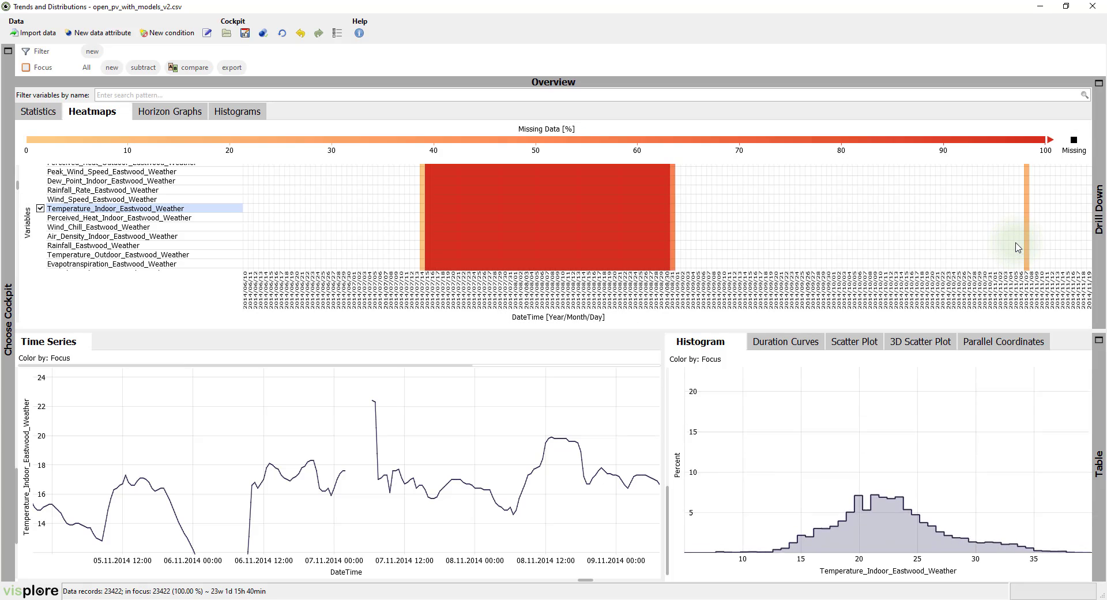
left_click(26, 571)
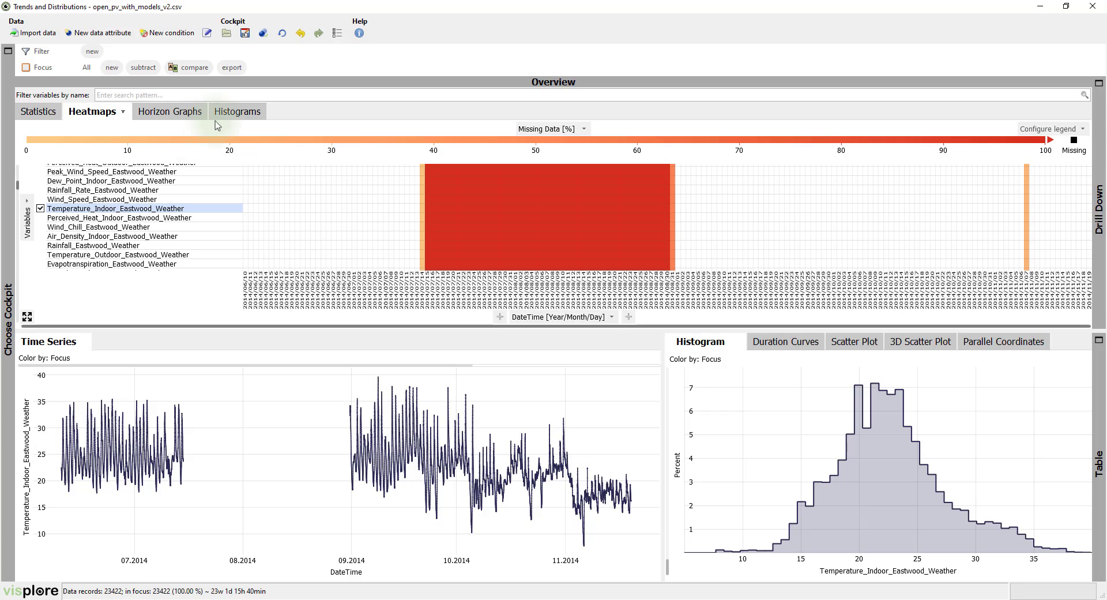
- Switch the overview to histograms and preview A_Phase_Voltage for Cloudington and Happyville
left_click(244, 114)
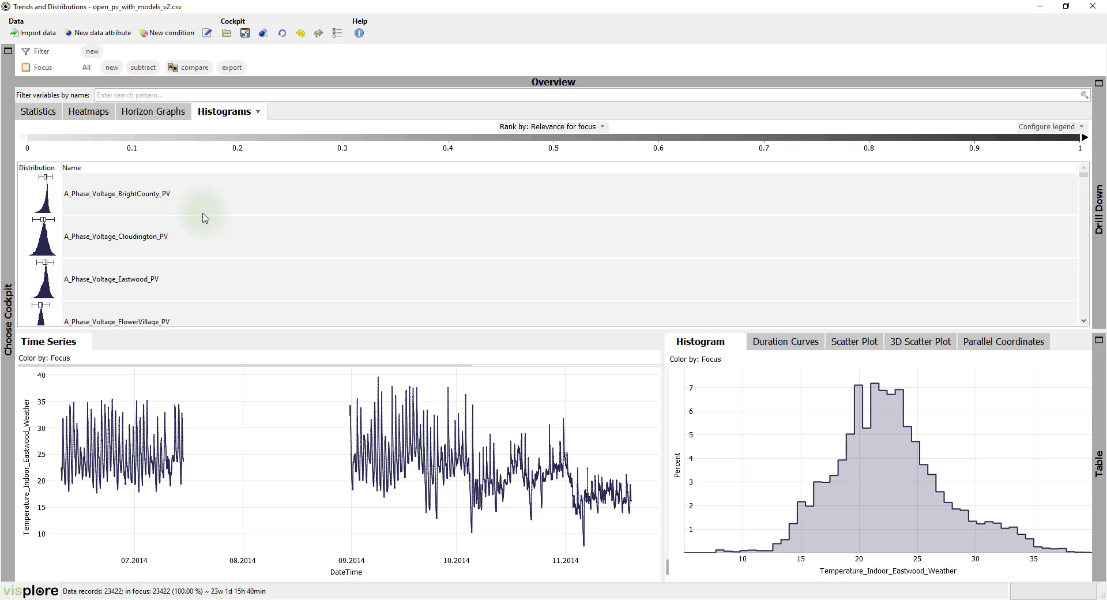
left_click(196, 236)
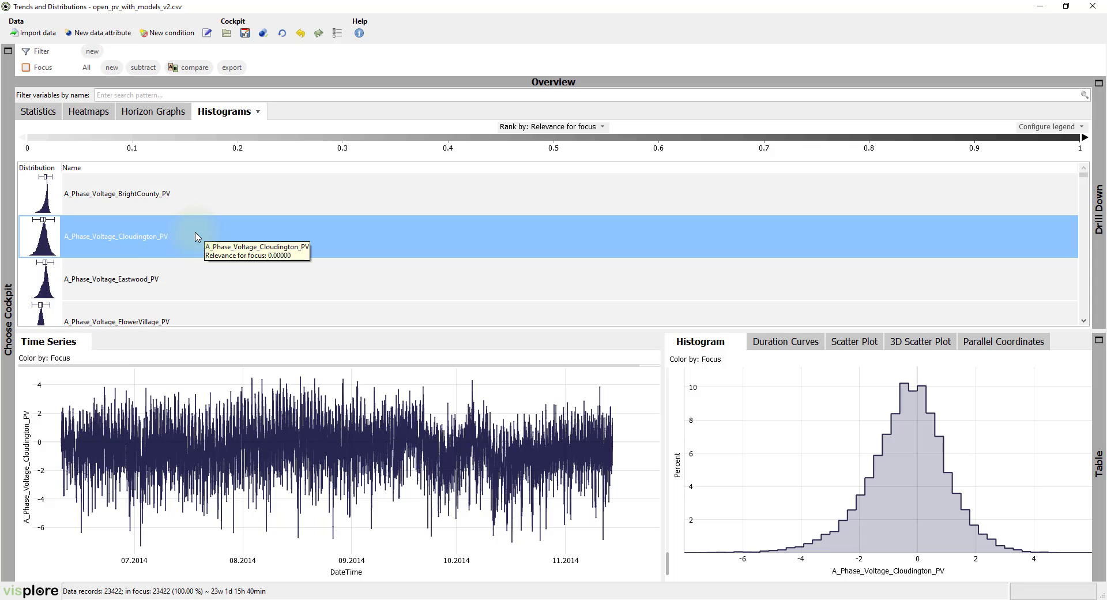
scroll(196, 236, "down", 3)
left_click(197, 237)
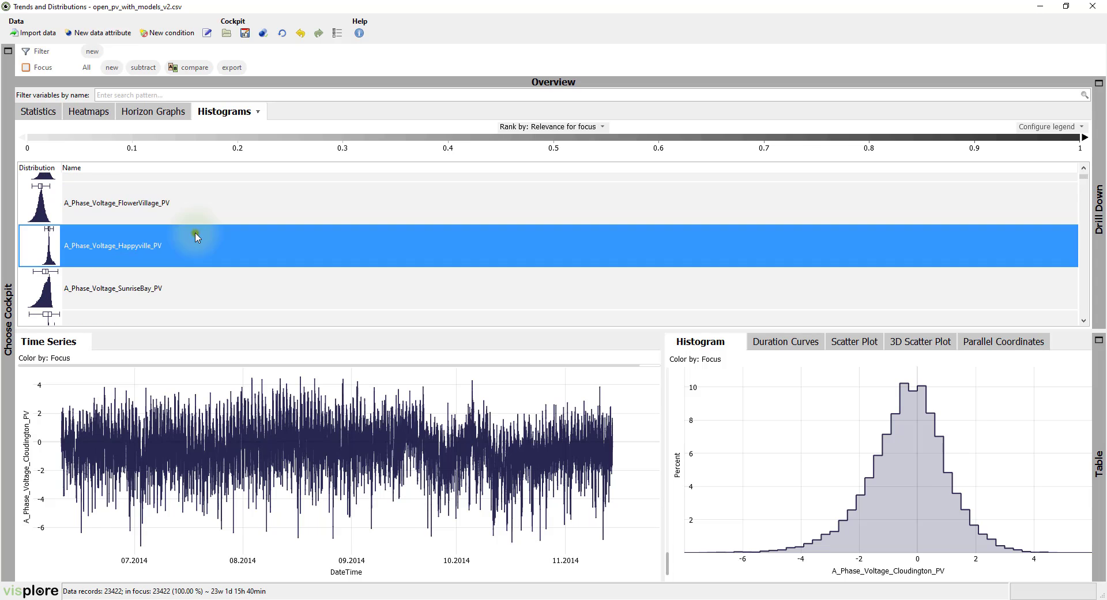
- Plot Apparent_Power_BrightCounty_PV in the time series and histogram
scroll(196, 236, "down", 1)
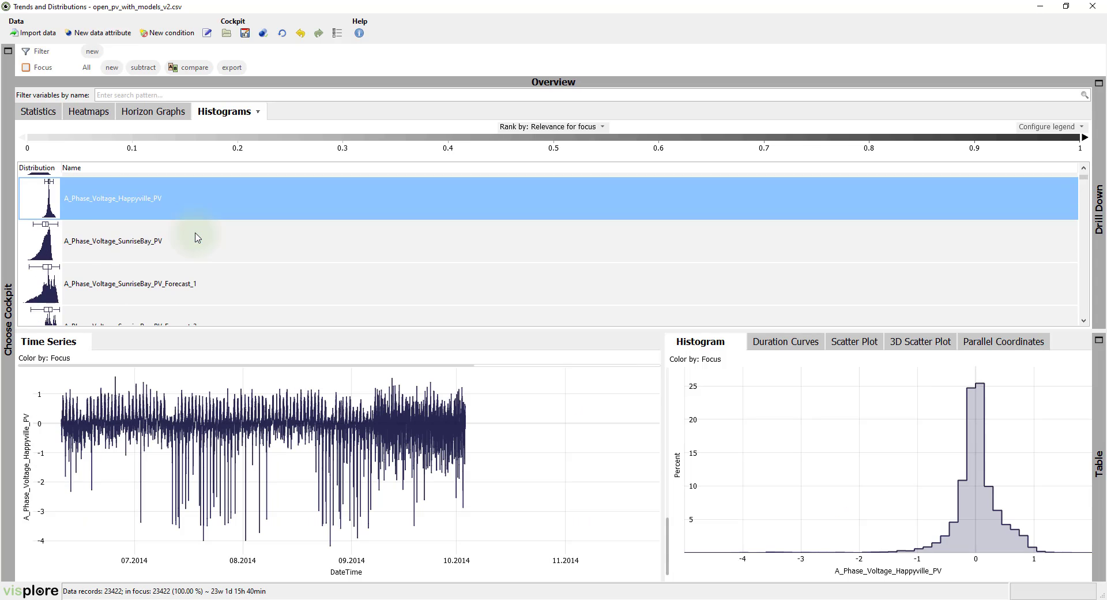
scroll(196, 237, "down", 3)
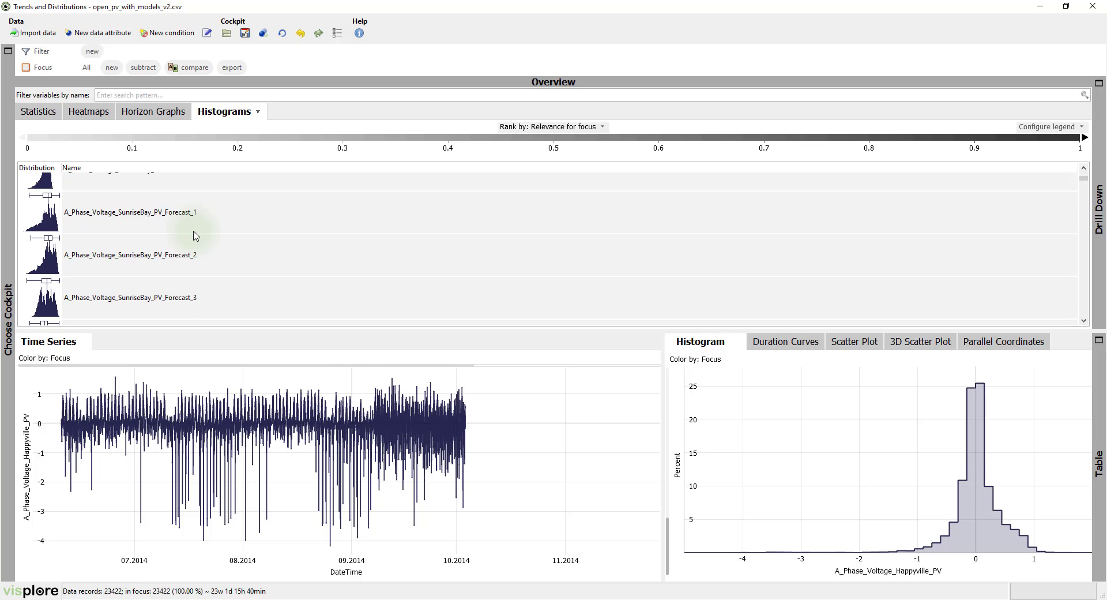
scroll(195, 235, "down", 4)
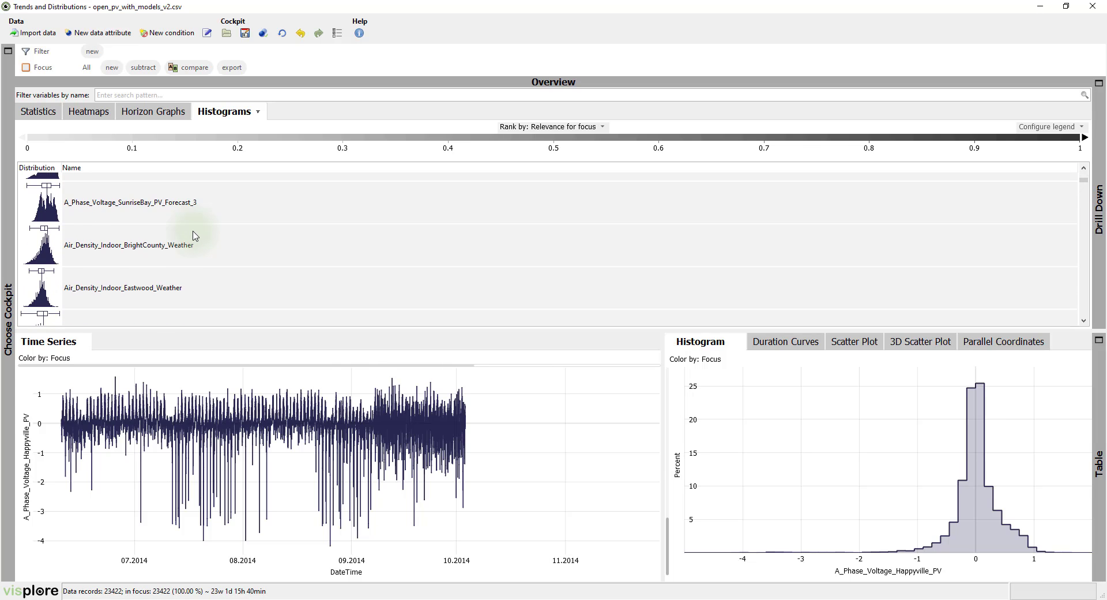
scroll(194, 235, "down", 4)
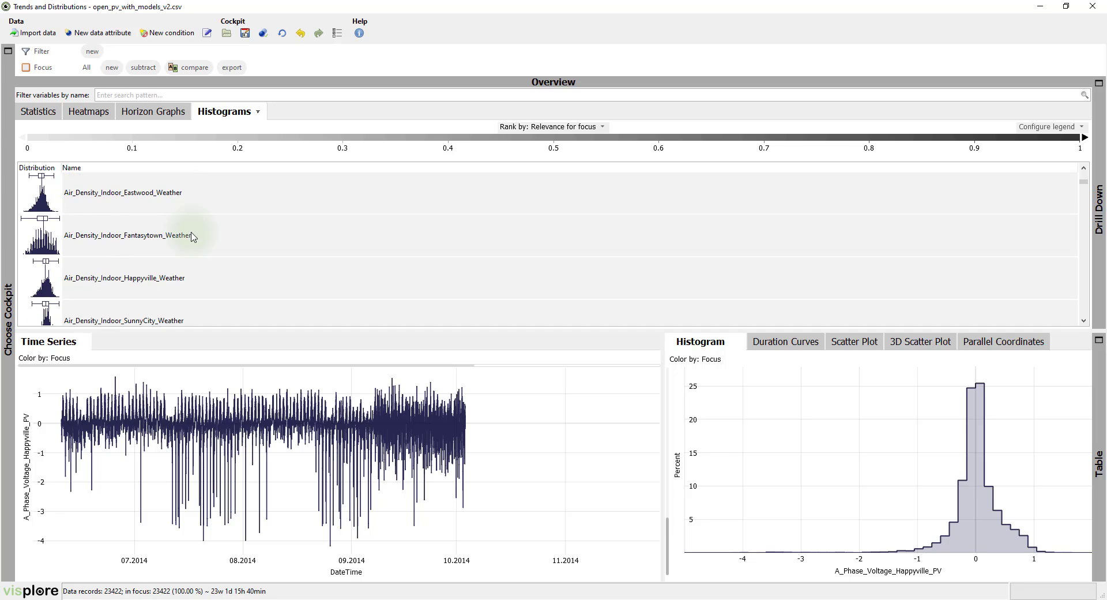
scroll(194, 237, "down", 2)
scroll(193, 237, "down", 2)
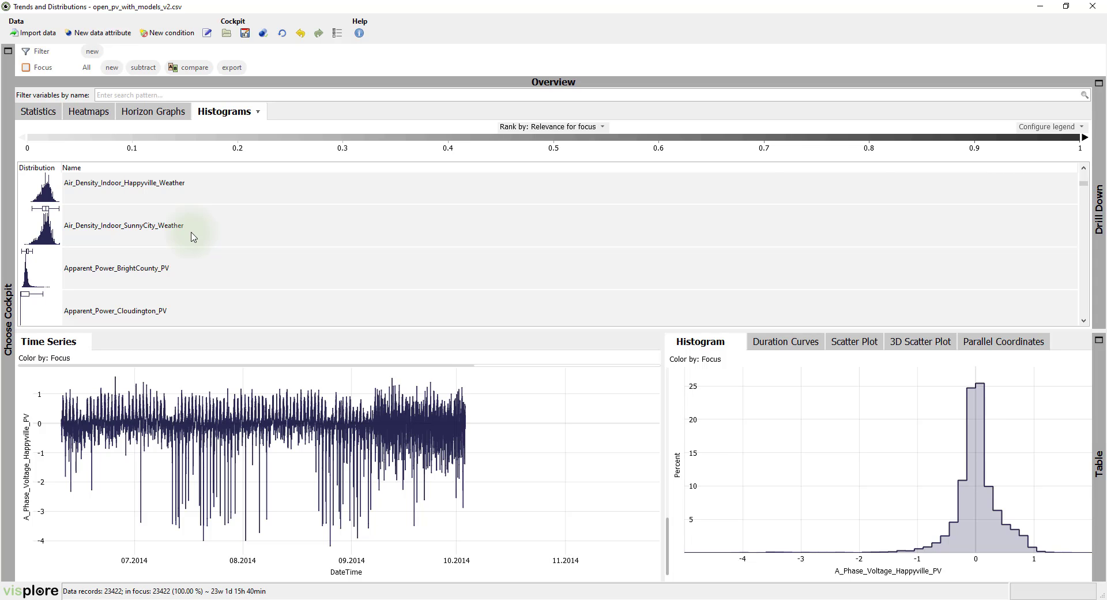
left_click(185, 267)
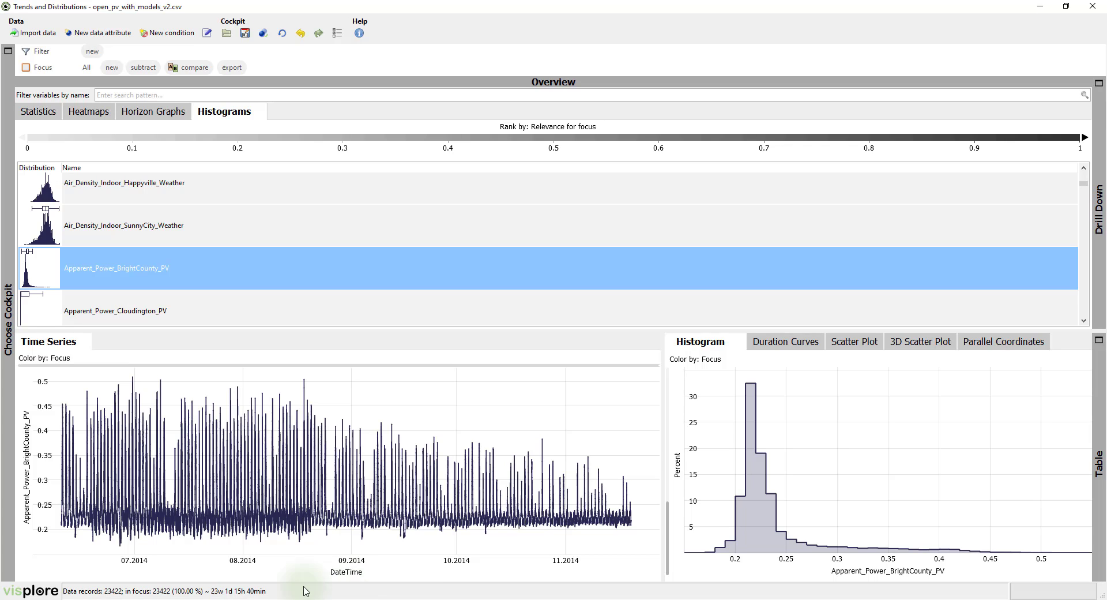
- Use a horizontal range selection to focus on 21.8.–22.11.2014
left_click(80, 342)
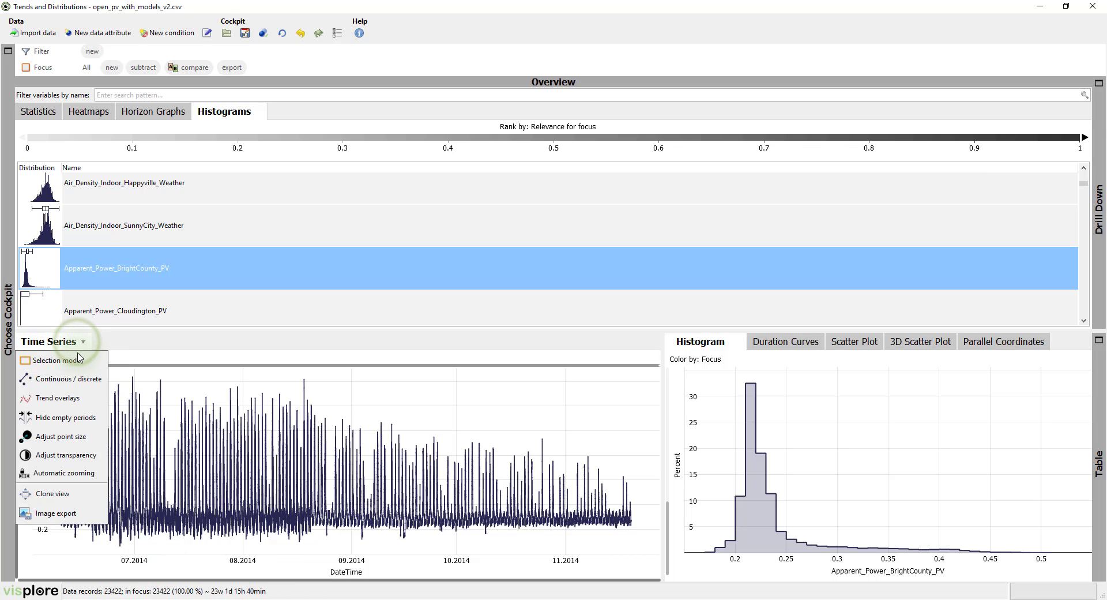
left_click(90, 360)
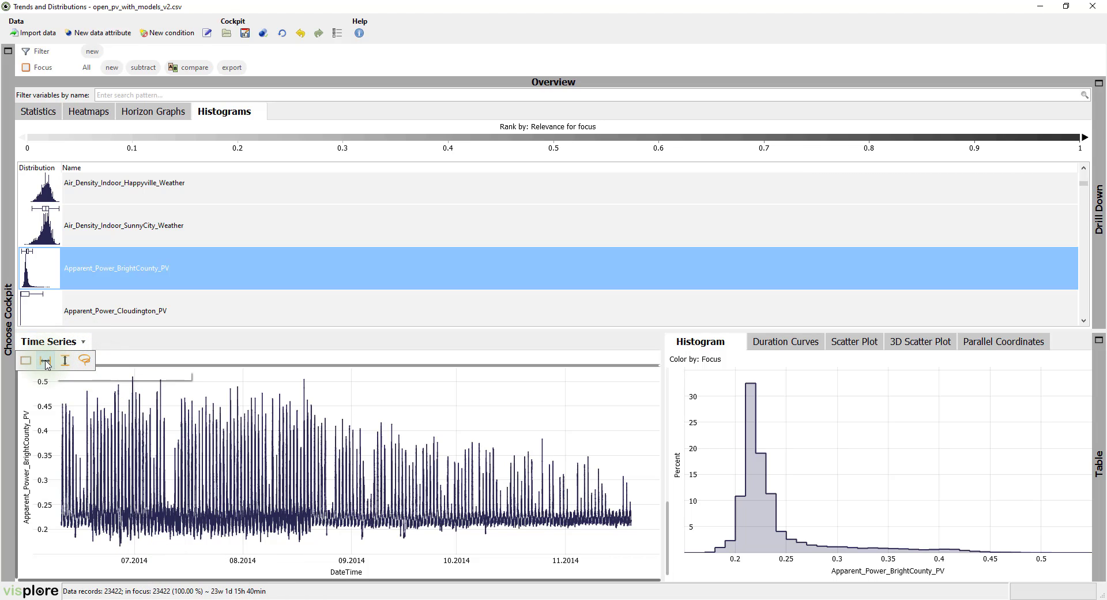
left_click(25, 360)
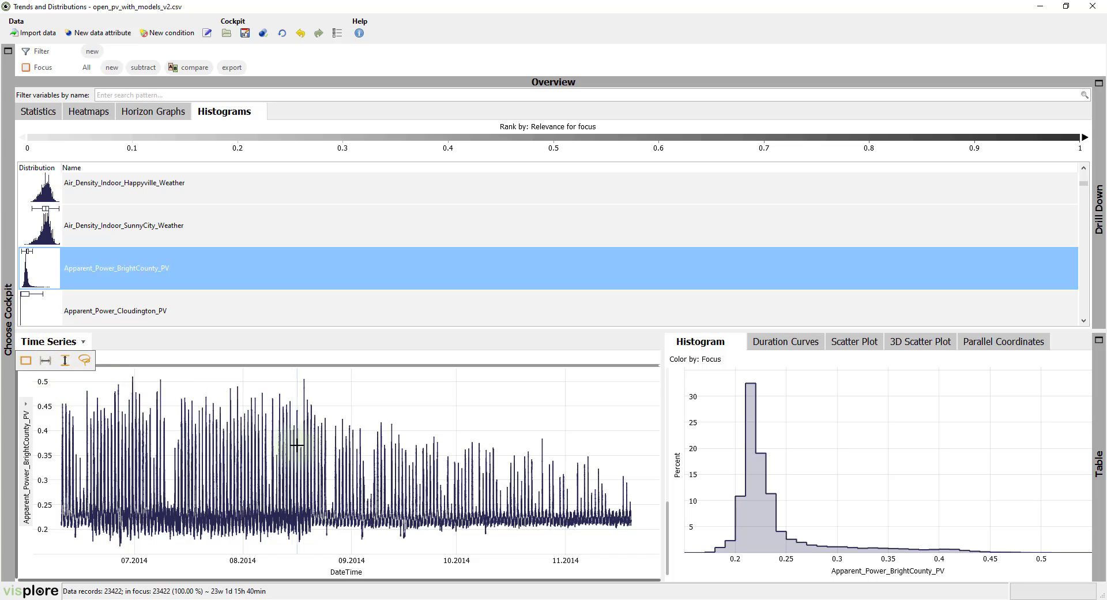
left_click_drag(315, 447, 641, 476)
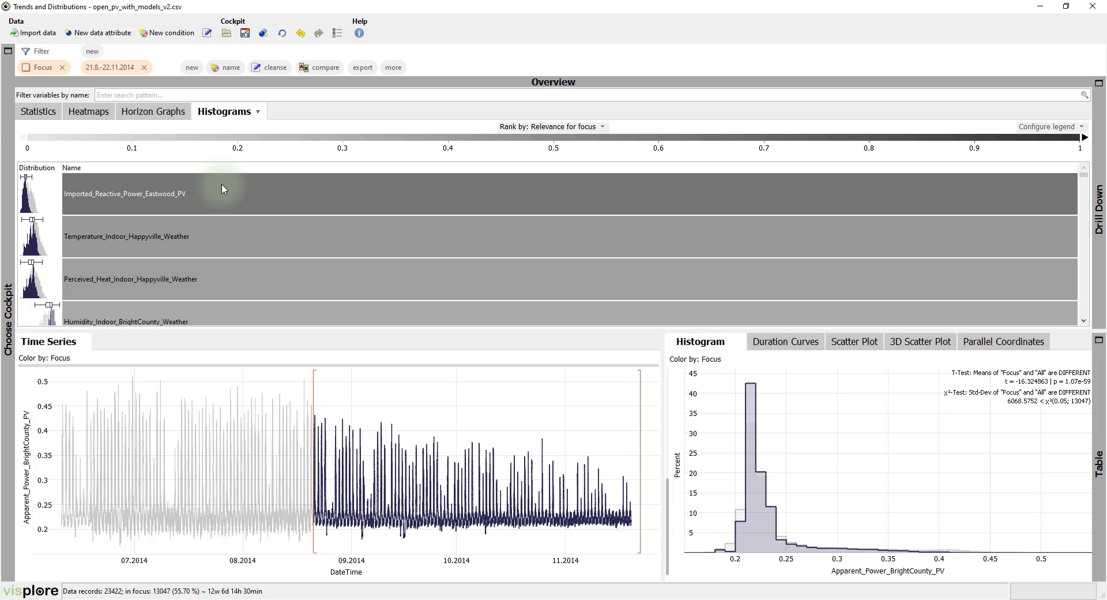
- Plot Imported_Reactive_Power_Eastwood_PV, the variable ranked most relevant to the focus period
left_click(224, 193)
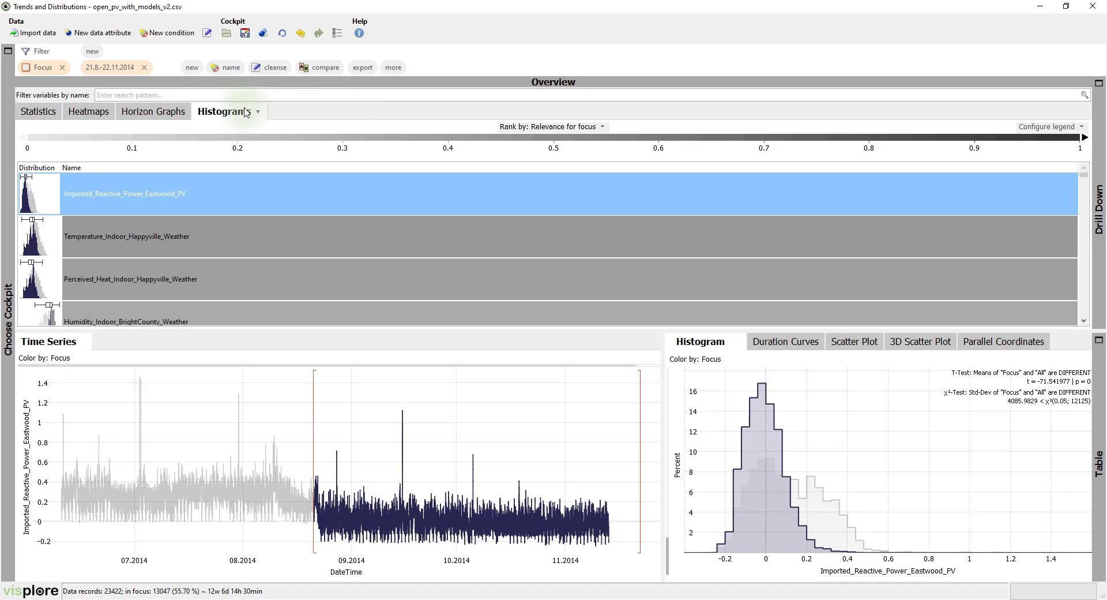
- Filter the heatmap to 'voltage' variables, clear the date focus, and colour by Mean
left_click(97, 113)
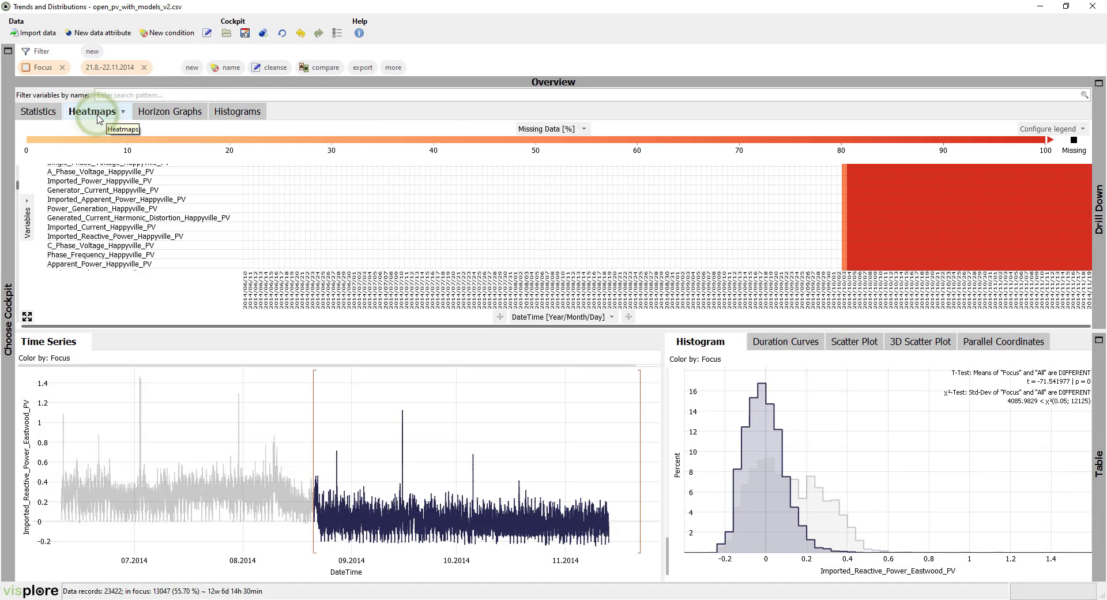
left_click(138, 95)
type("voltage")
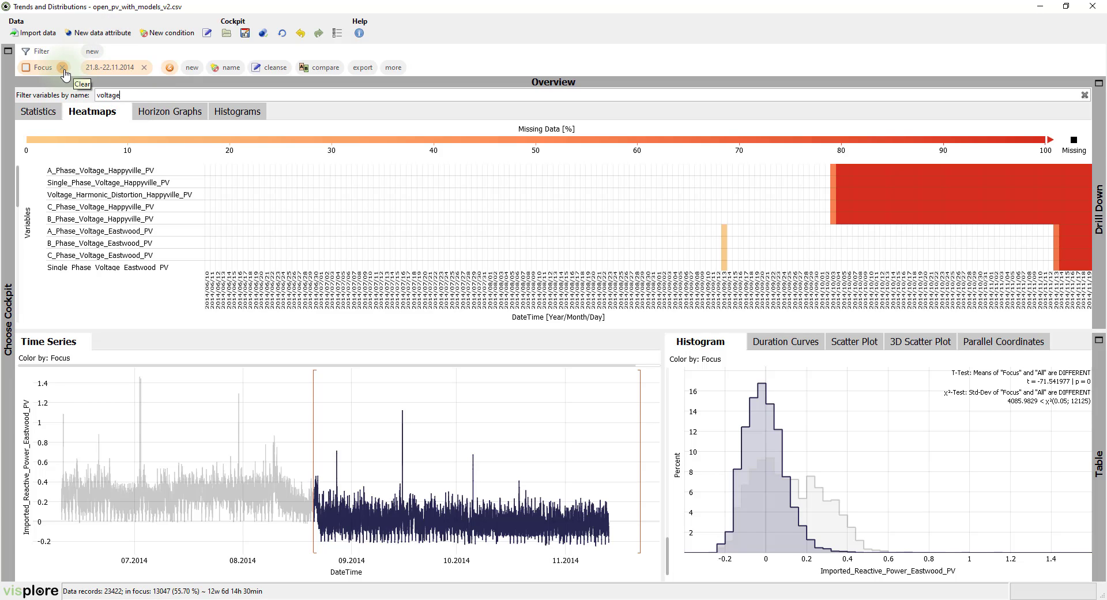
left_click(63, 68)
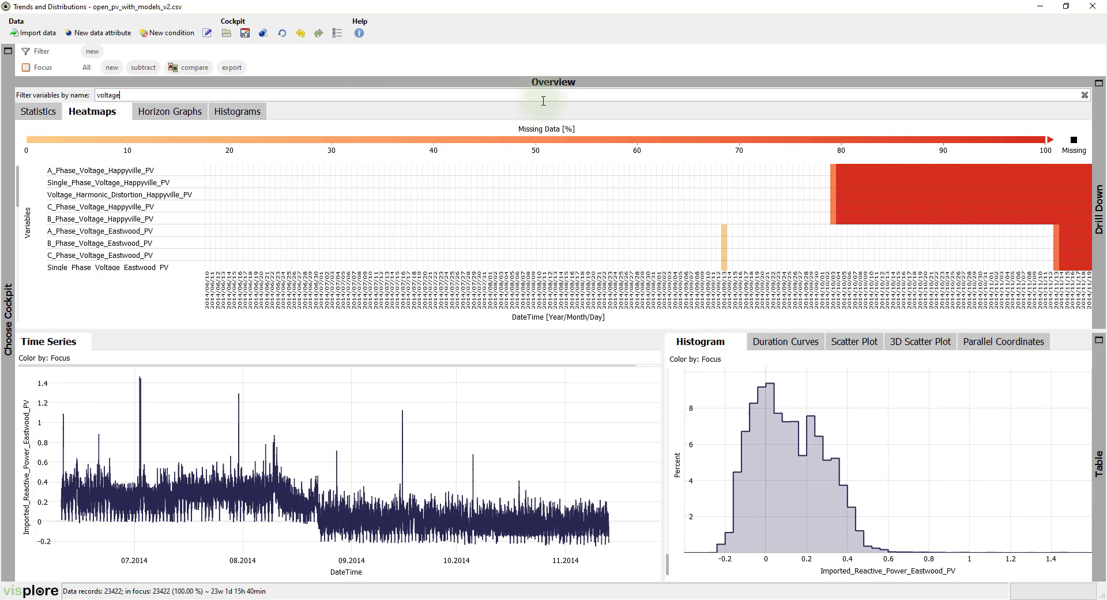
left_click(574, 129)
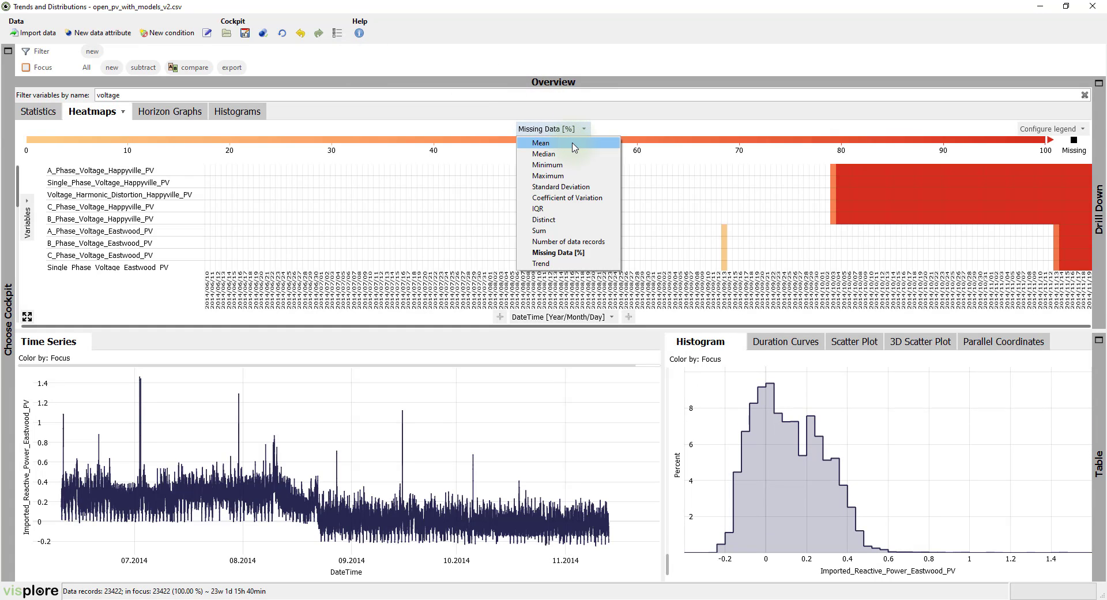
left_click(574, 143)
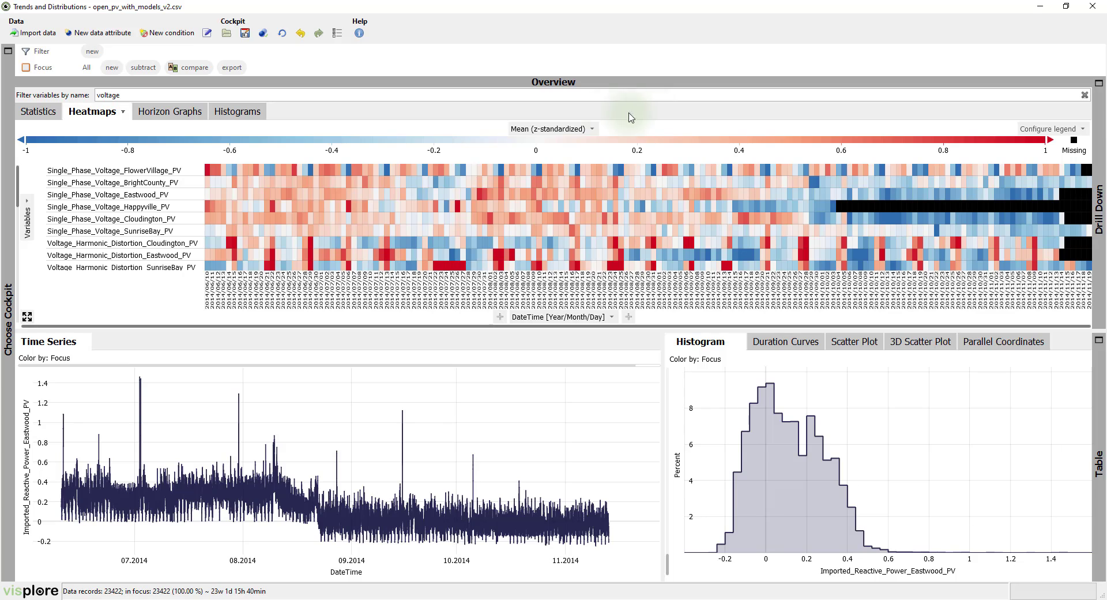
- Order the heatmap rows by similarity using the mean of normalized data
left_click(27, 200)
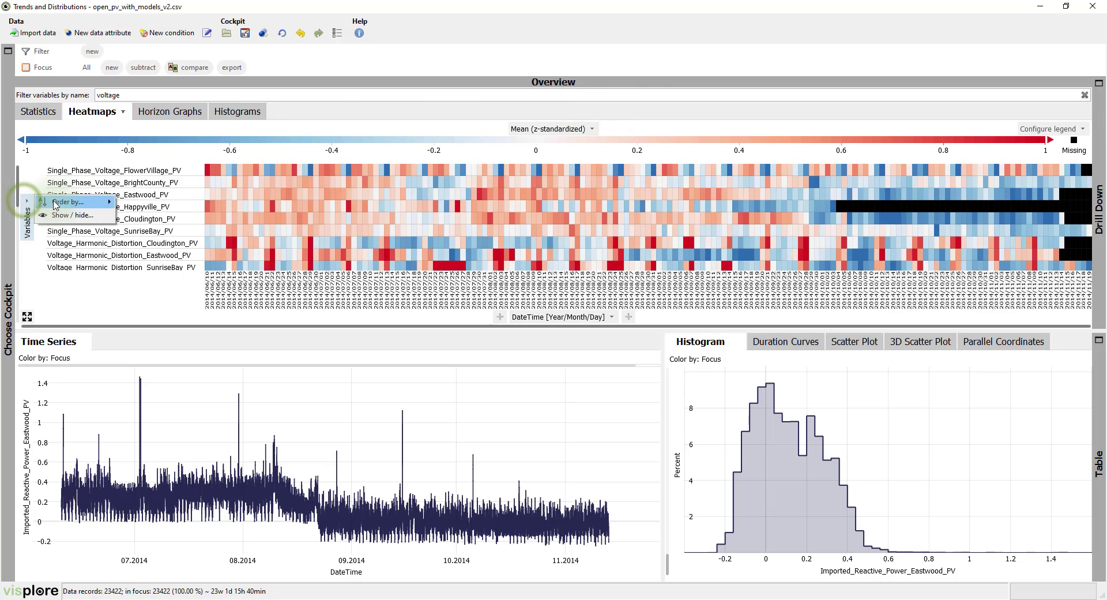
mouse_move(59, 204)
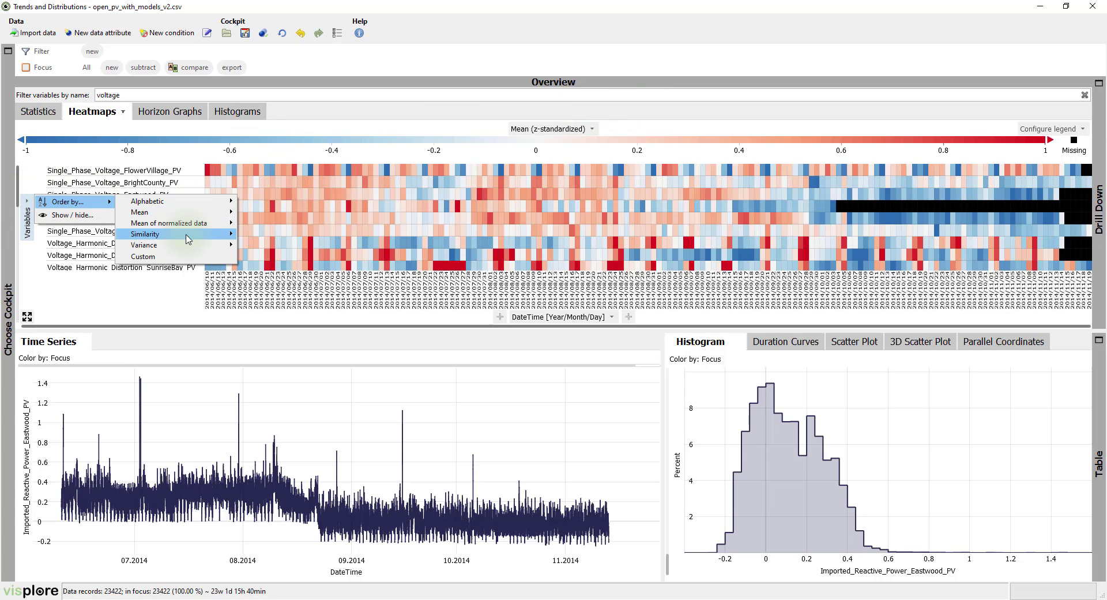
mouse_move(243, 237)
left_click(273, 245)
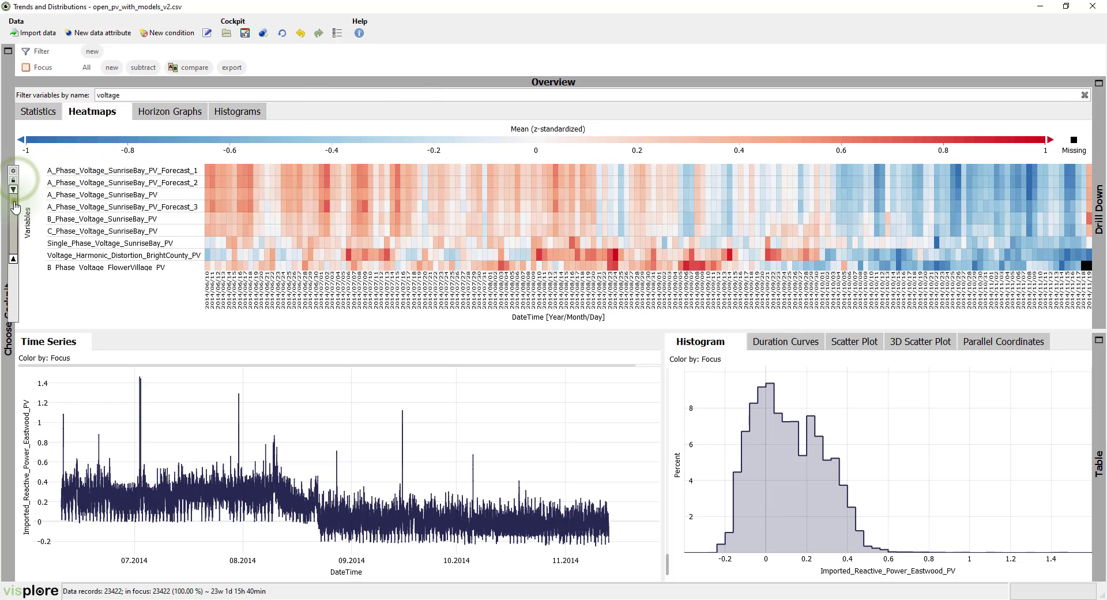
- Plot B_Phase_Voltage_Eastwood_PV and A_Phase_Voltage_Eastwood_PV together
left_click_drag(14, 199, 15, 229)
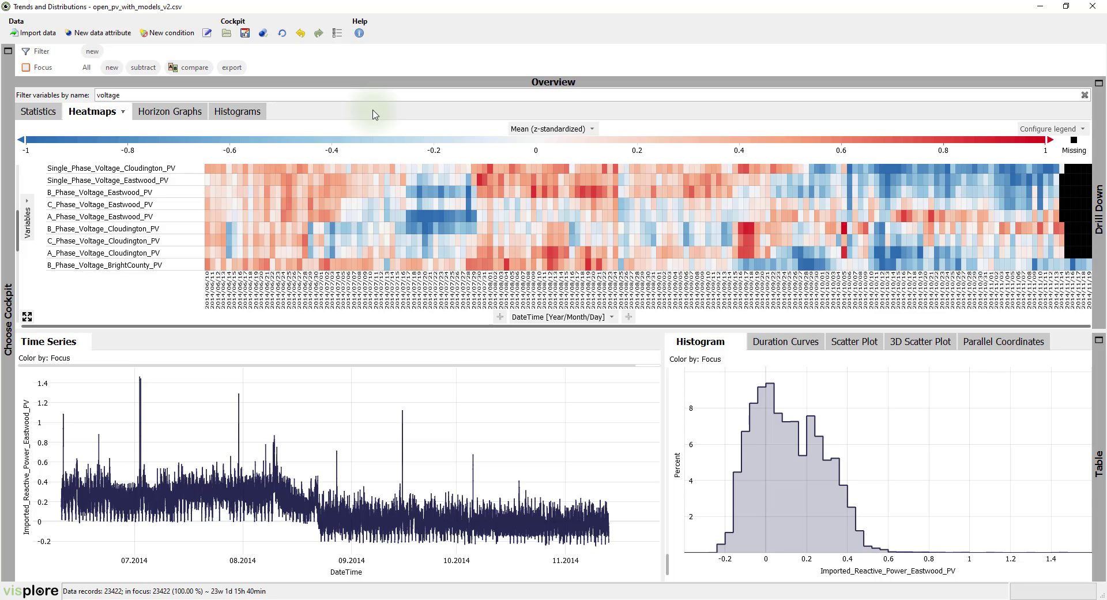
left_click(128, 192)
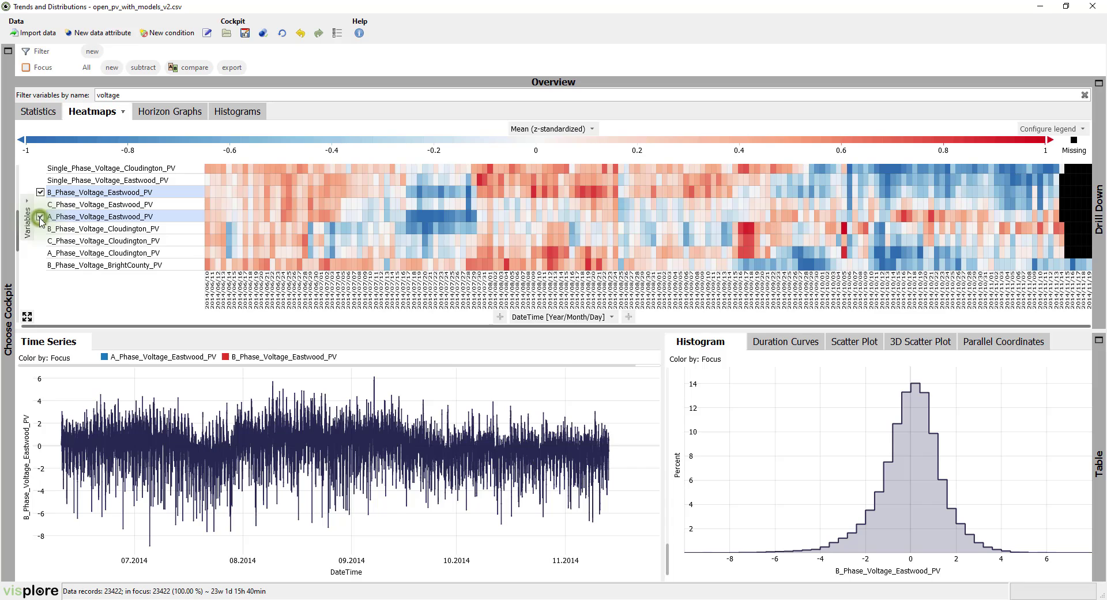
left_click(40, 217)
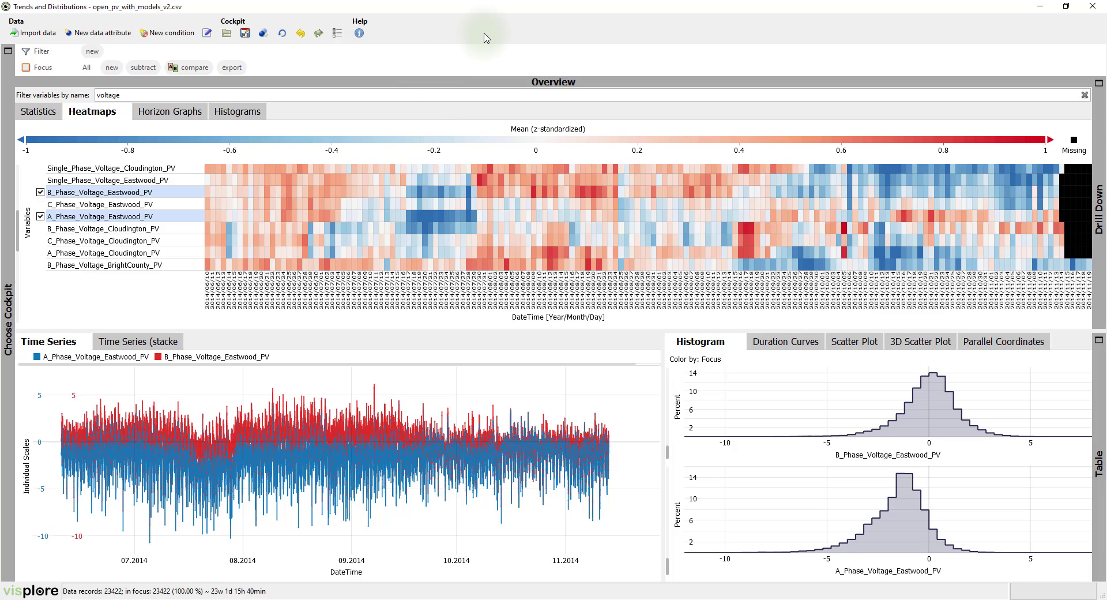
- Overlay a 7-day moving average trend on the Eastwood voltage time series
left_click(60, 342)
left_click(64, 398)
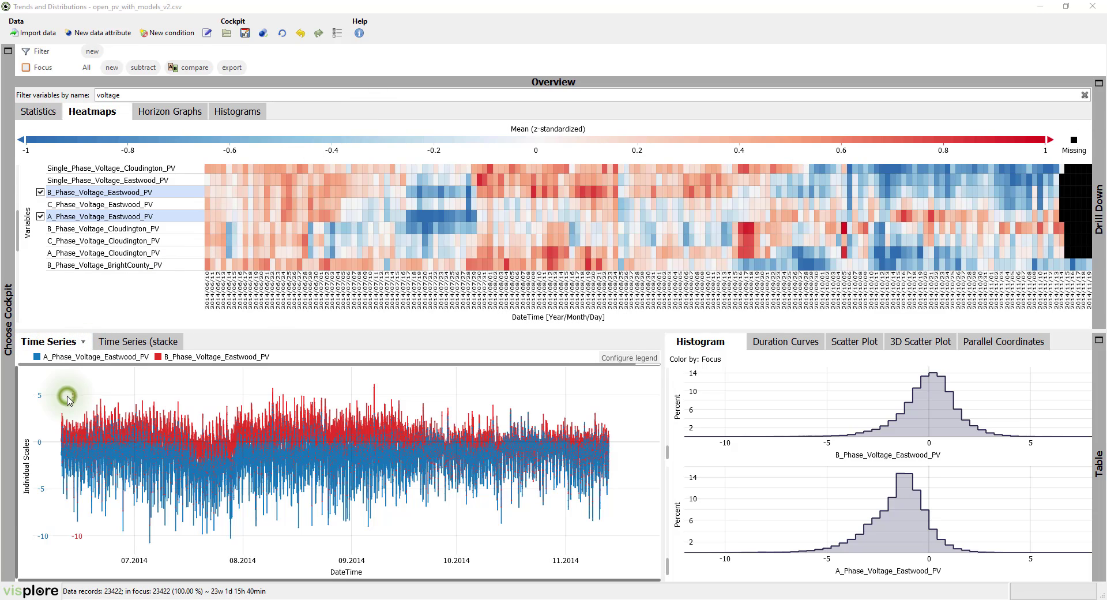
left_click(79, 424)
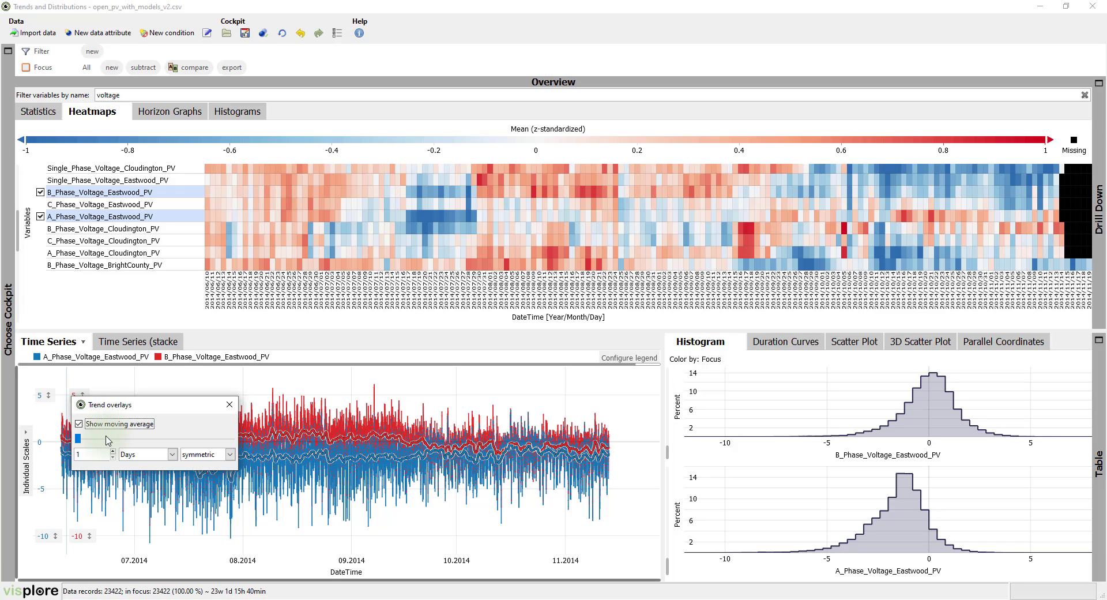
double_click(92, 454)
type("7")
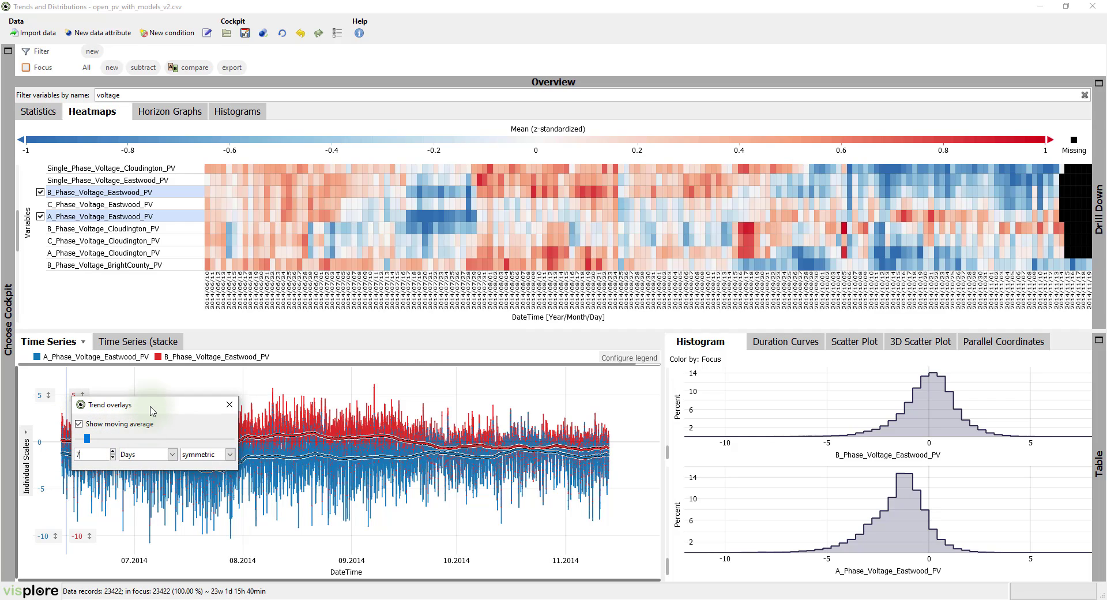
left_click_drag(148, 404, 240, 309)
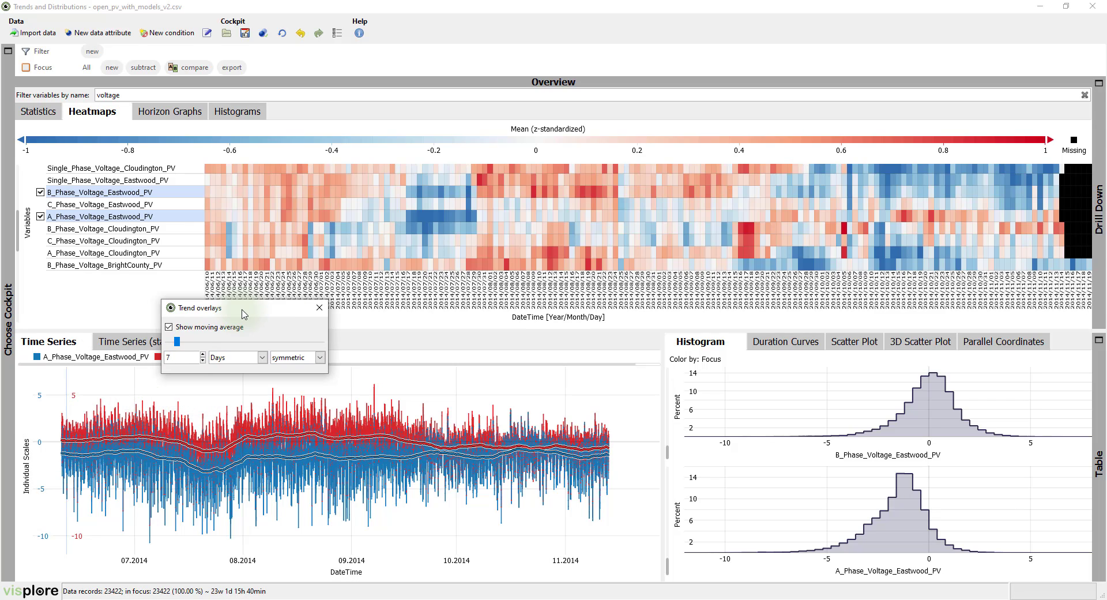
left_click(319, 308)
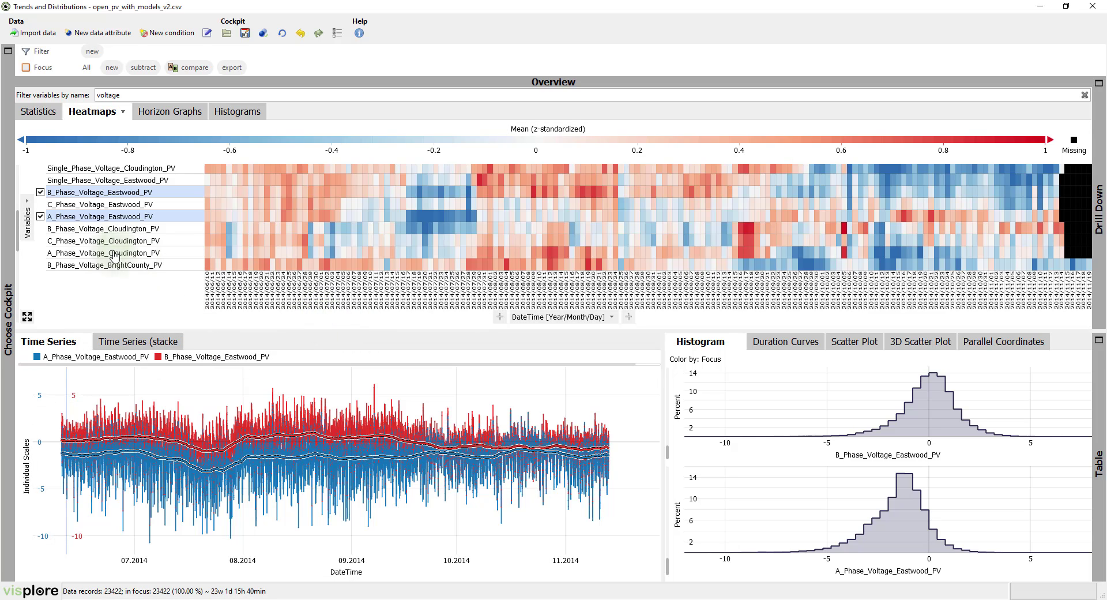
- Add B_Phase_Voltage_Cloudington_PV to the plots and focus on 13 days in late July 2014
left_click(40, 229)
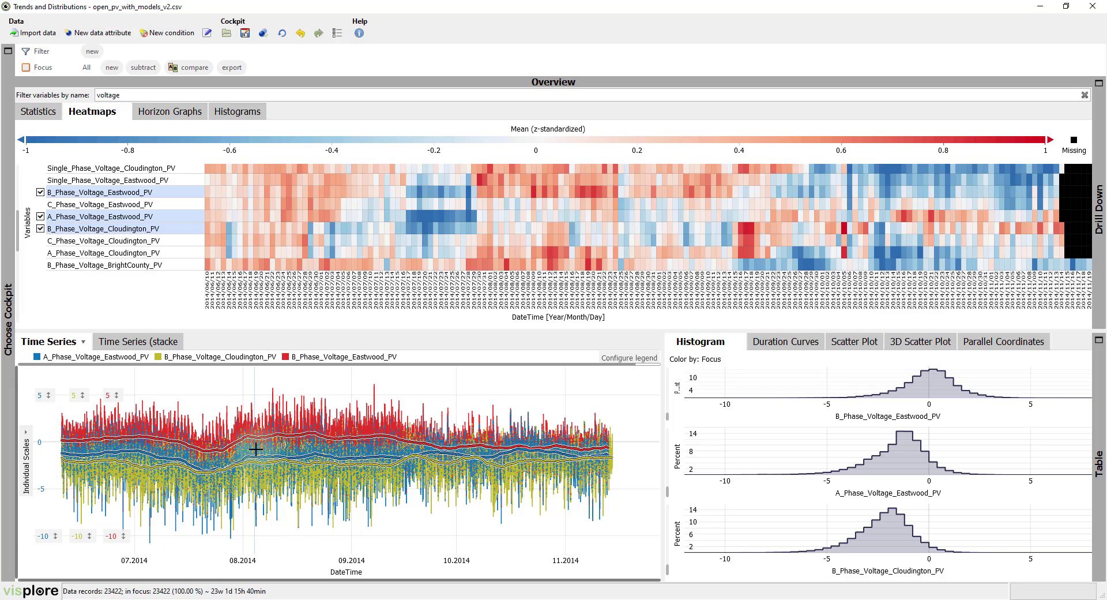
left_click(369, 339)
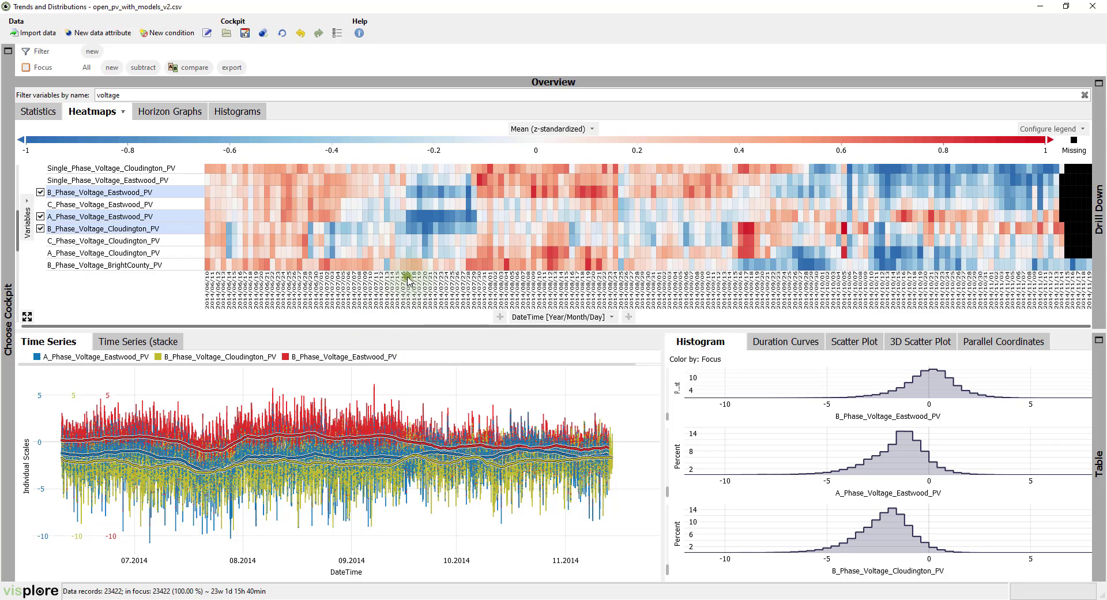
left_click_drag(407, 277, 474, 288)
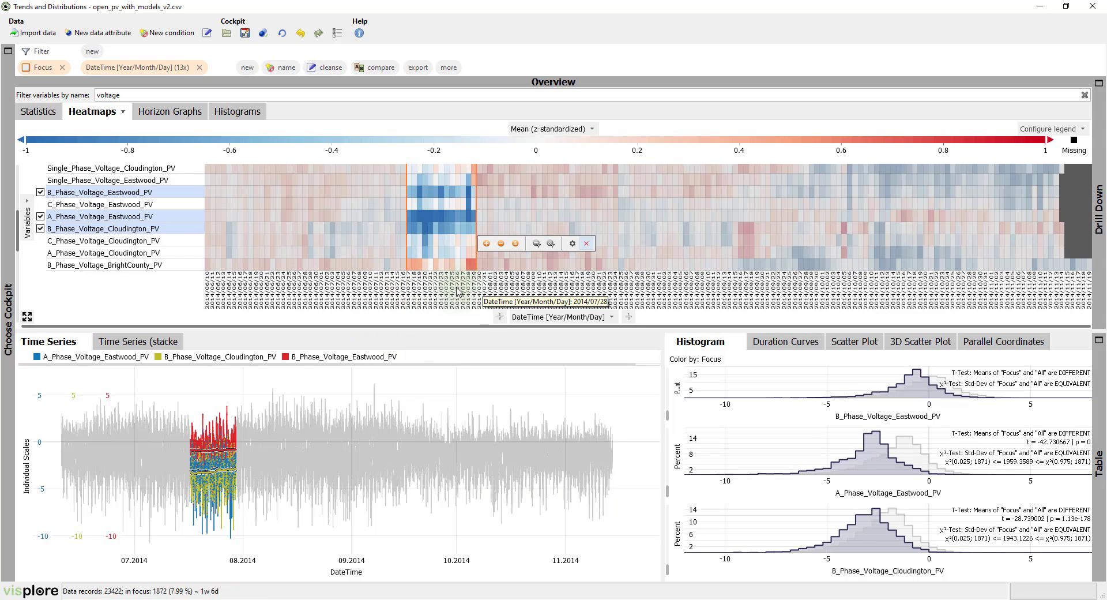
- Plot Voltage_Harmonic_Distortion_SunriseBay_PV to compare the July focus with all data
scroll(17, 224, "down", 2)
left_click_drag(16, 245, 14, 265)
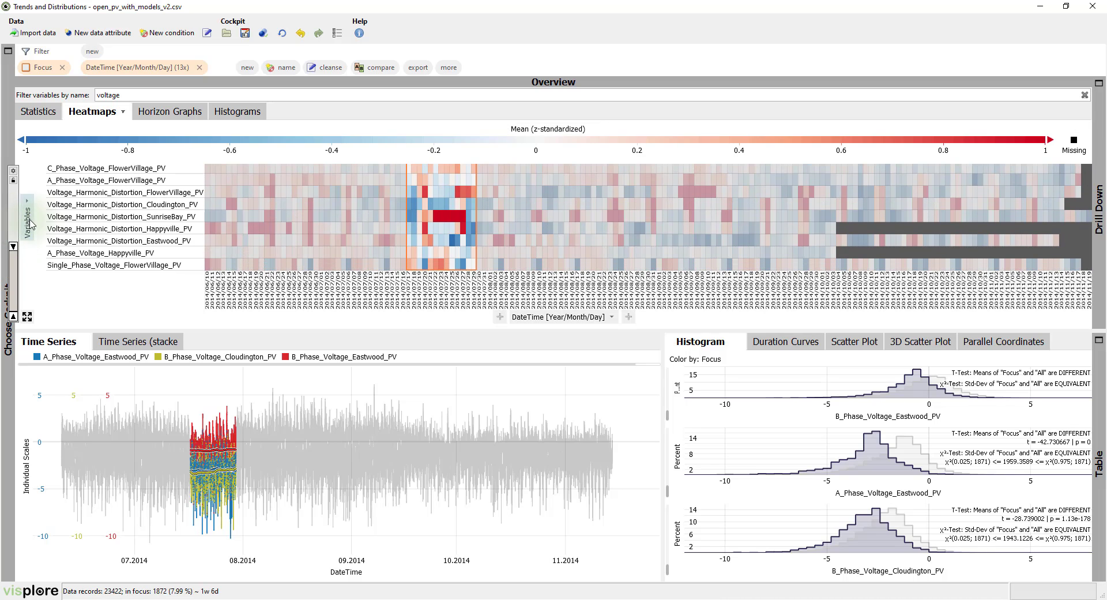
left_click(74, 219)
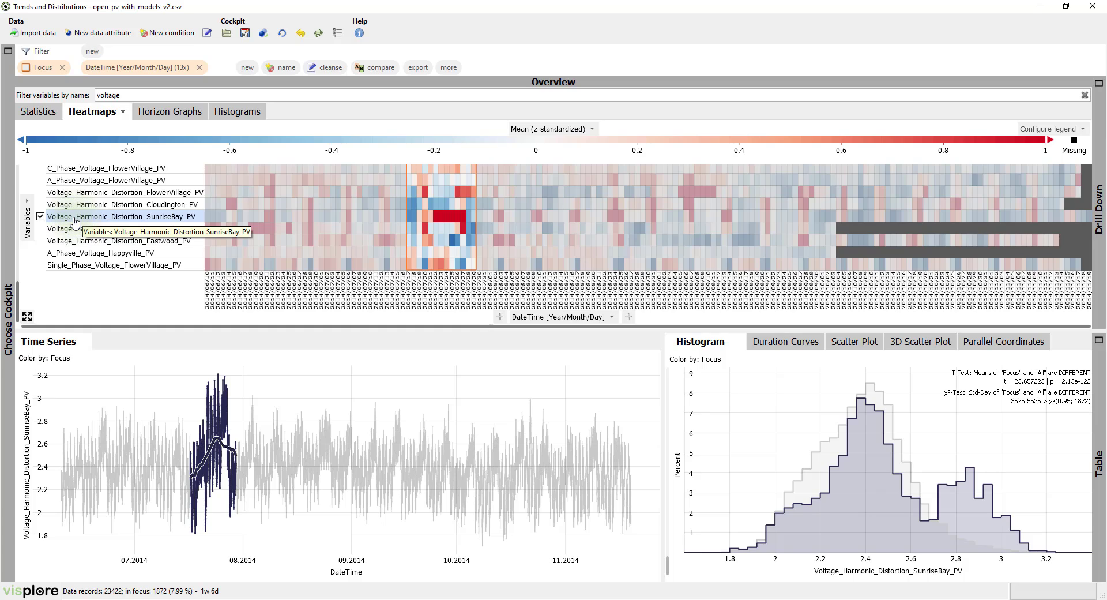
left_click(307, 111)
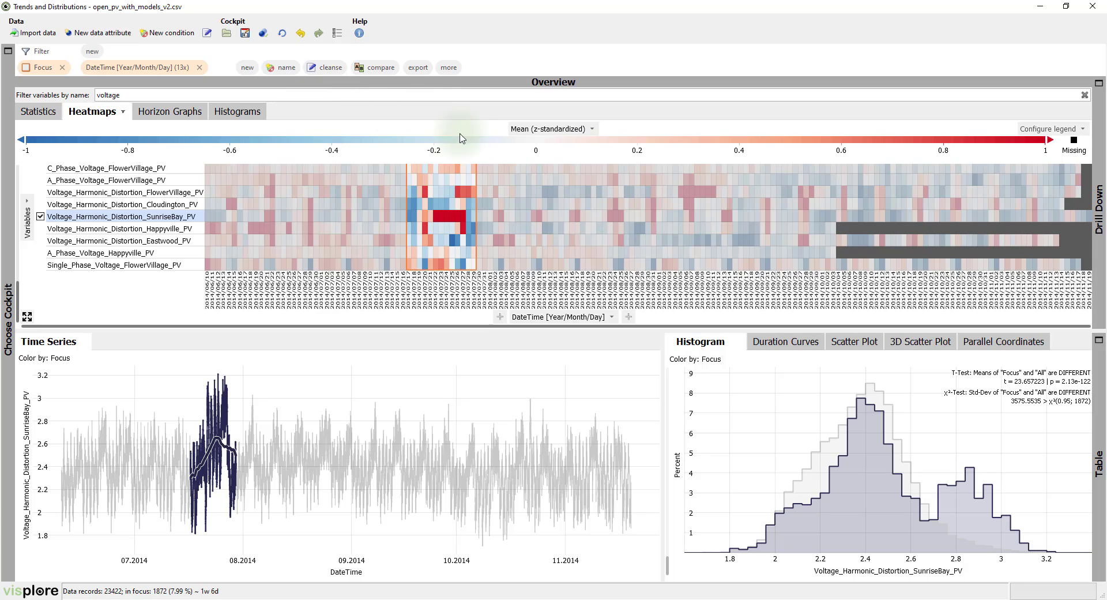
- Exclude the selected 13 late-July days from the data, leaving 21550 records
mouse_move(485, 206)
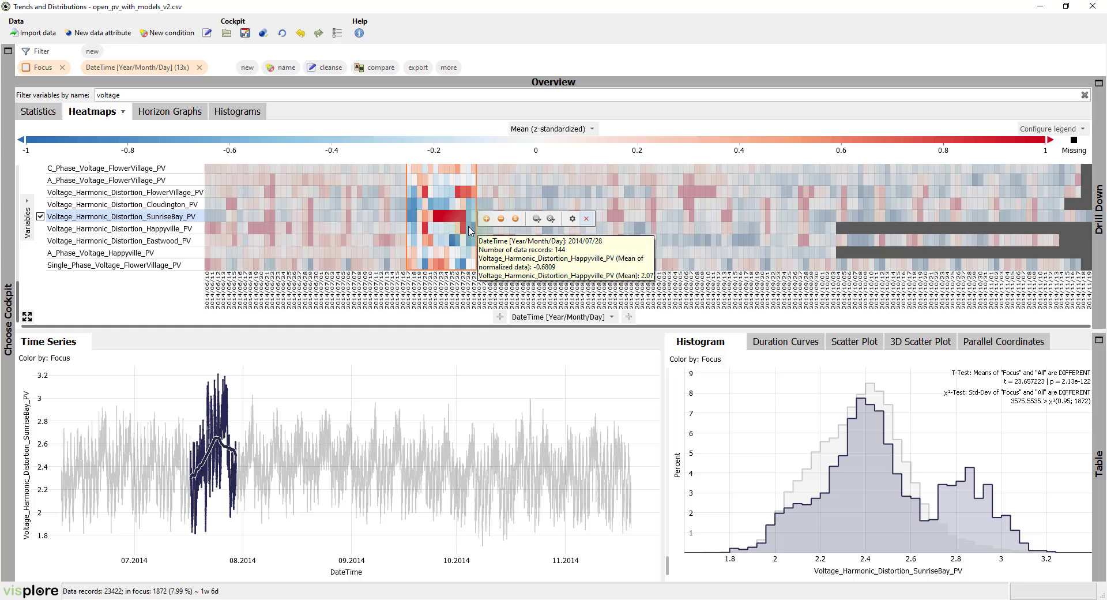
left_click(537, 218)
left_click(203, 341)
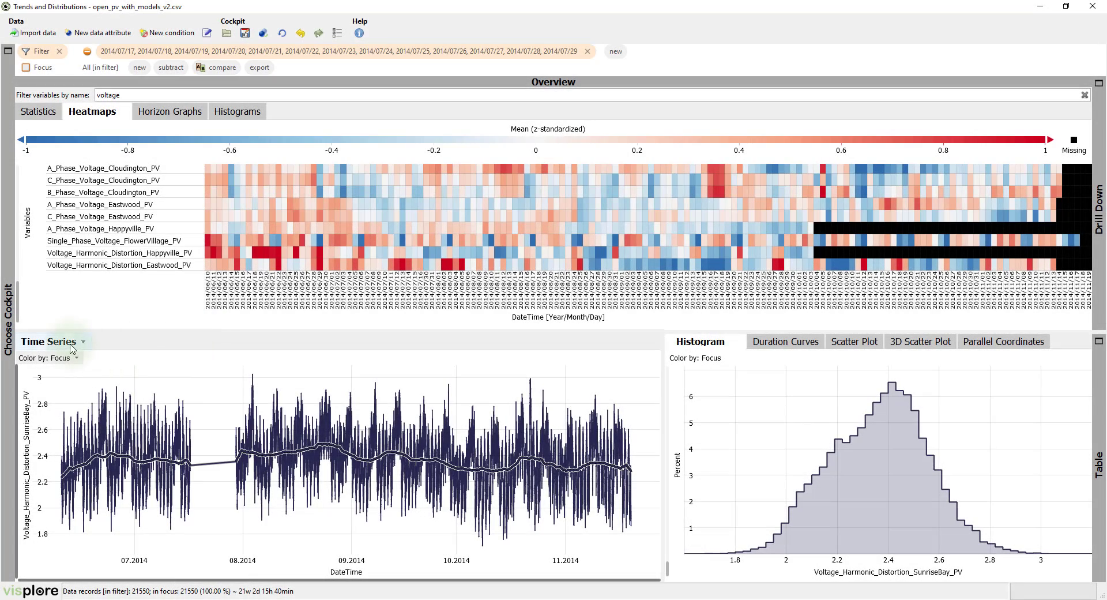
- Enable hiding of empty periods in the time series, with the slider moved toward Hide many
left_click(72, 346)
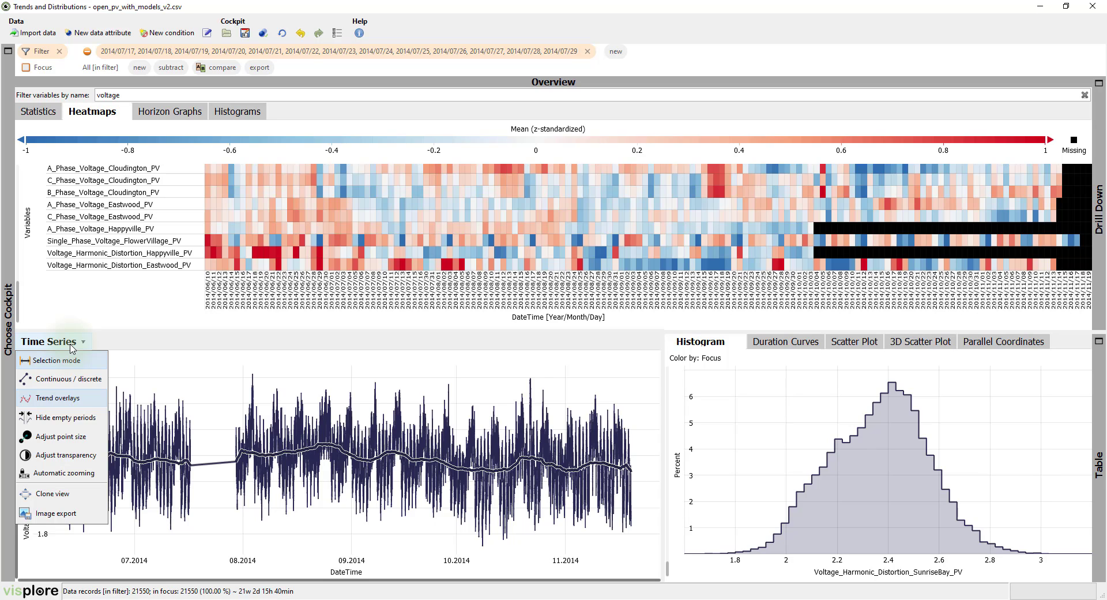
left_click(65, 417)
left_click(168, 462)
left_click_drag(170, 466, 163, 347)
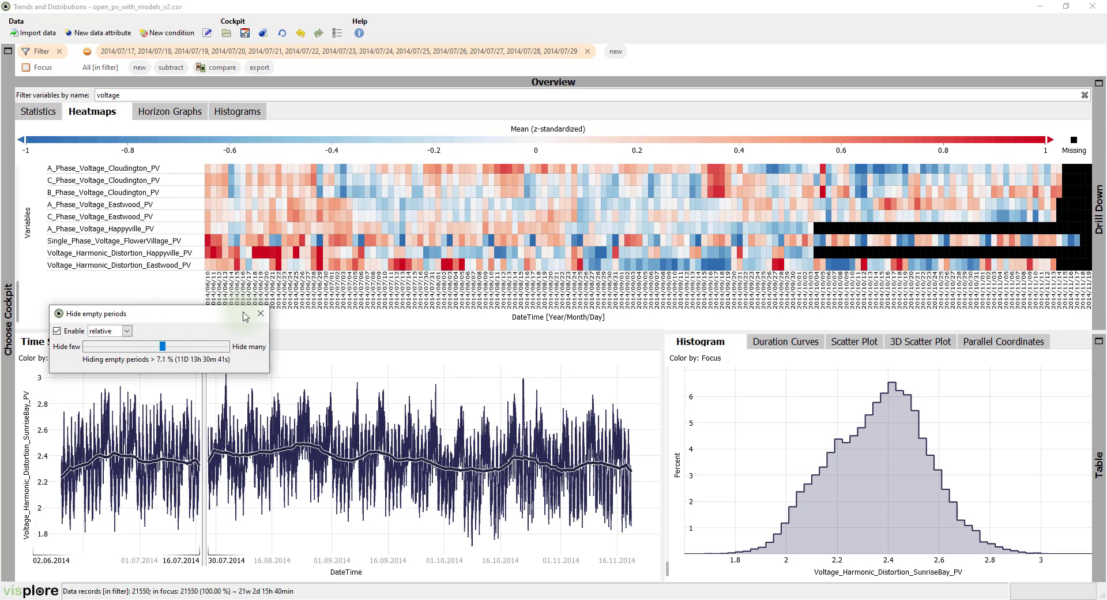
left_click(261, 313)
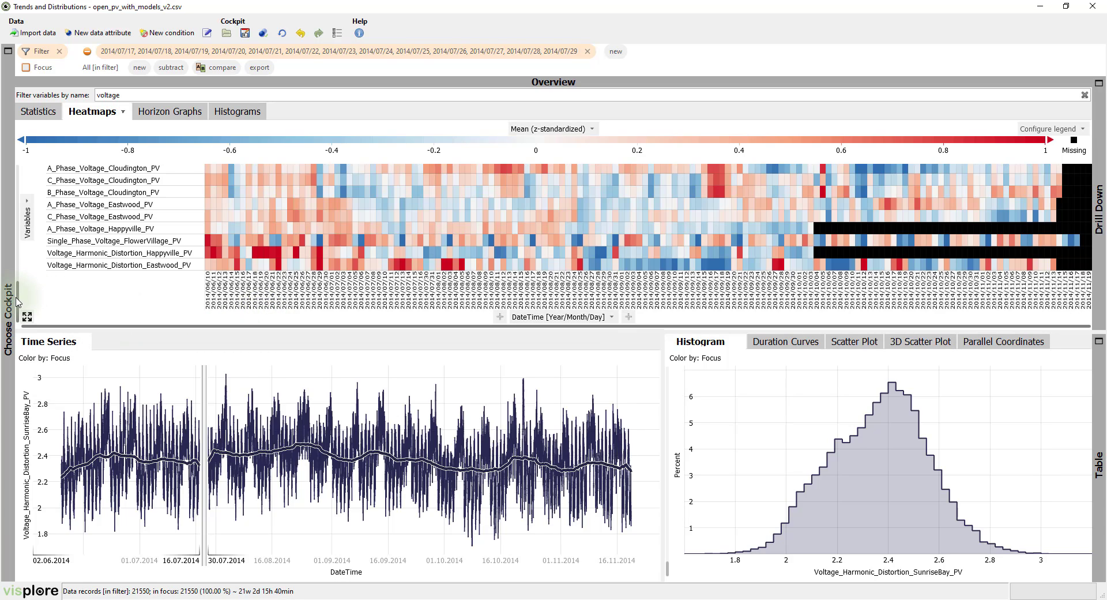
scroll(11, 285, "up", 4)
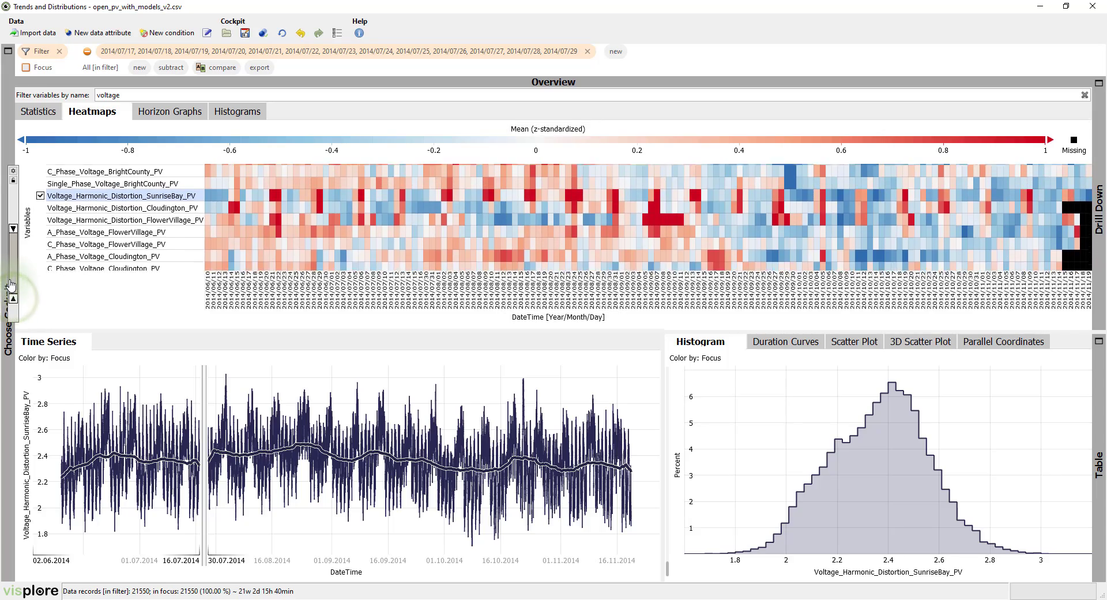
scroll(11, 282, "up", 1)
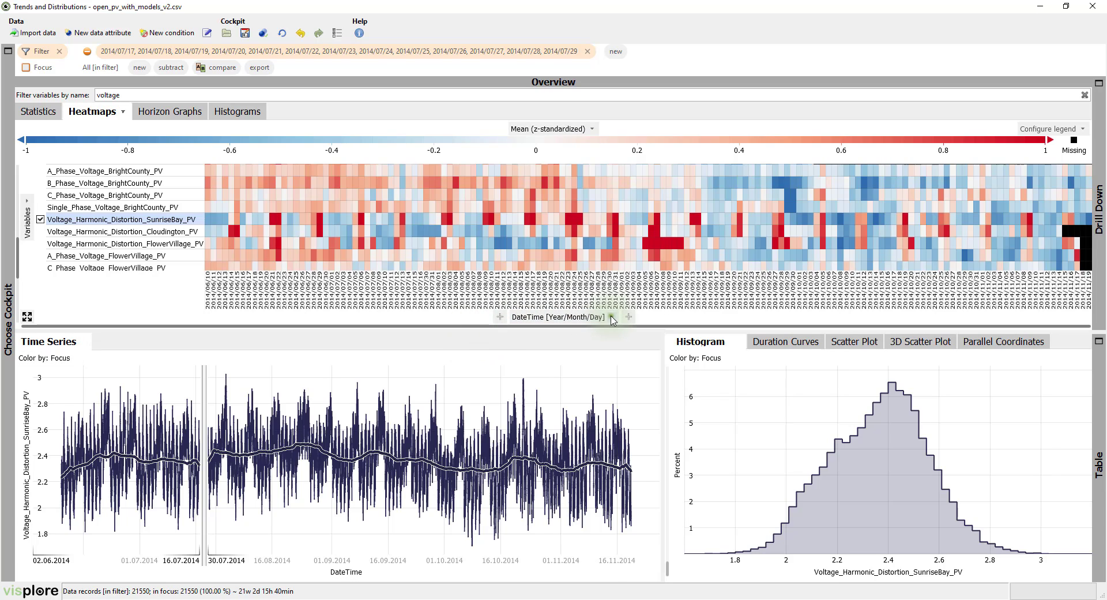
- Group the heatmap columns by DateTime [Day of Week]
left_click(612, 317)
type("day of wee")
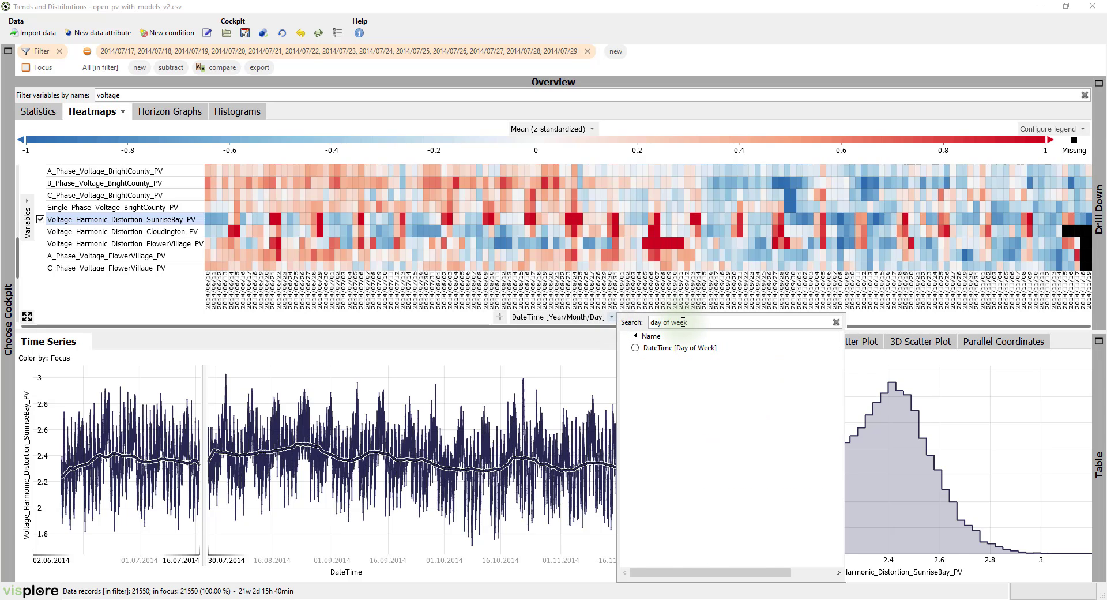
type("k")
left_click(635, 348)
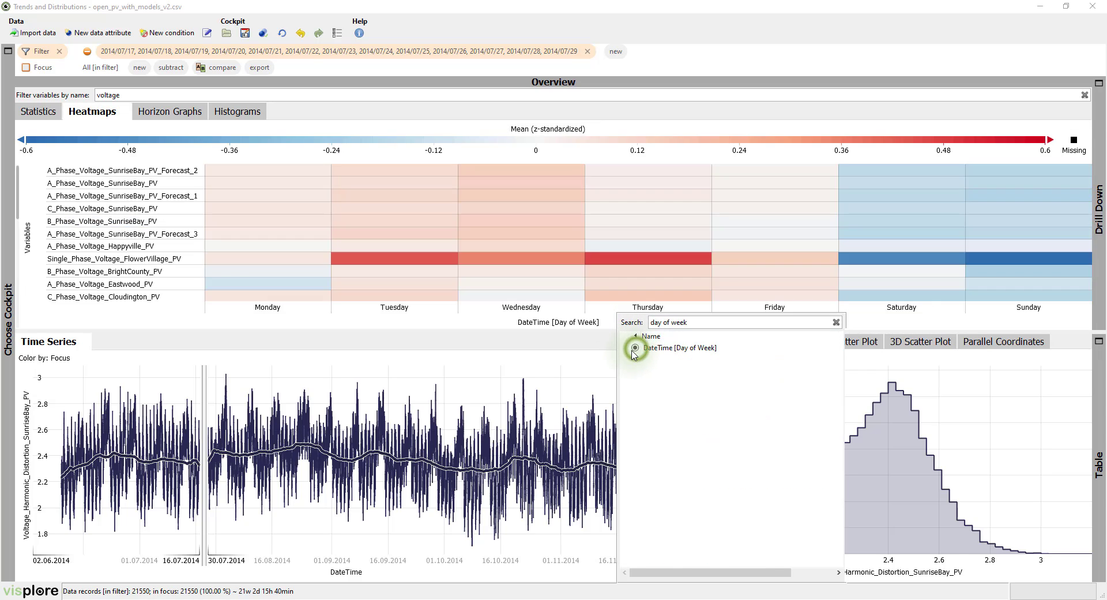
left_click(546, 342)
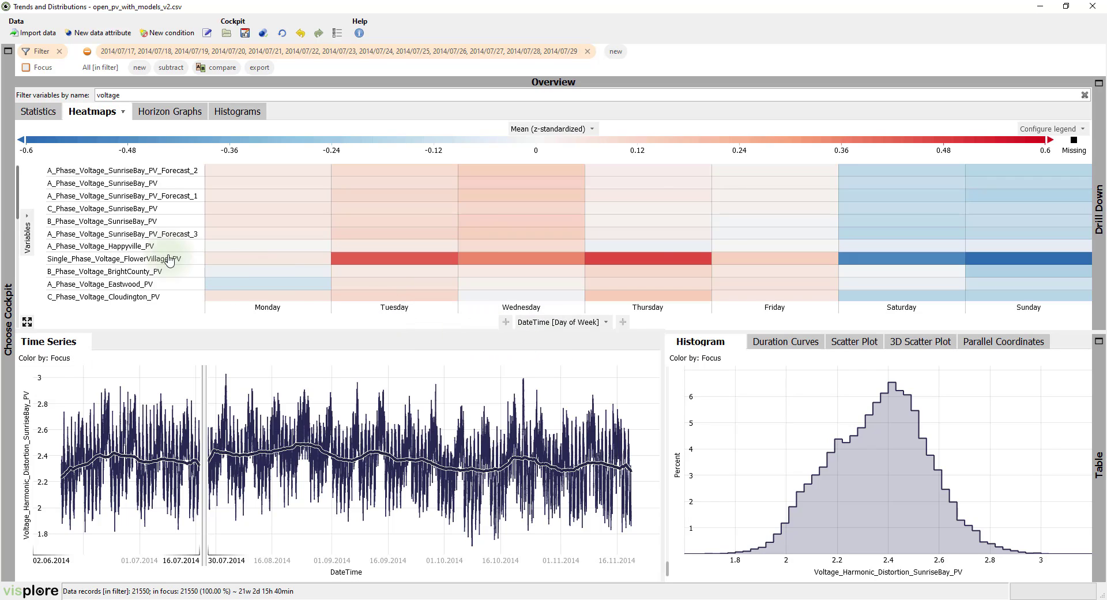
- Order the variable rows by variance of the mean of normalized data
left_click(27, 216)
mouse_move(63, 217)
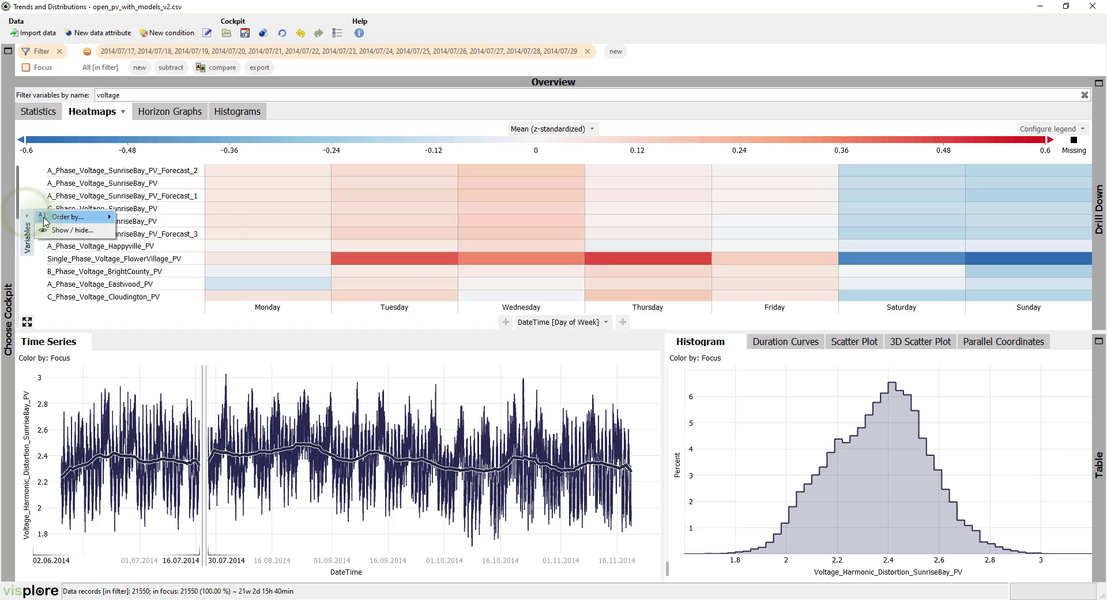
mouse_move(181, 261)
left_click(271, 272)
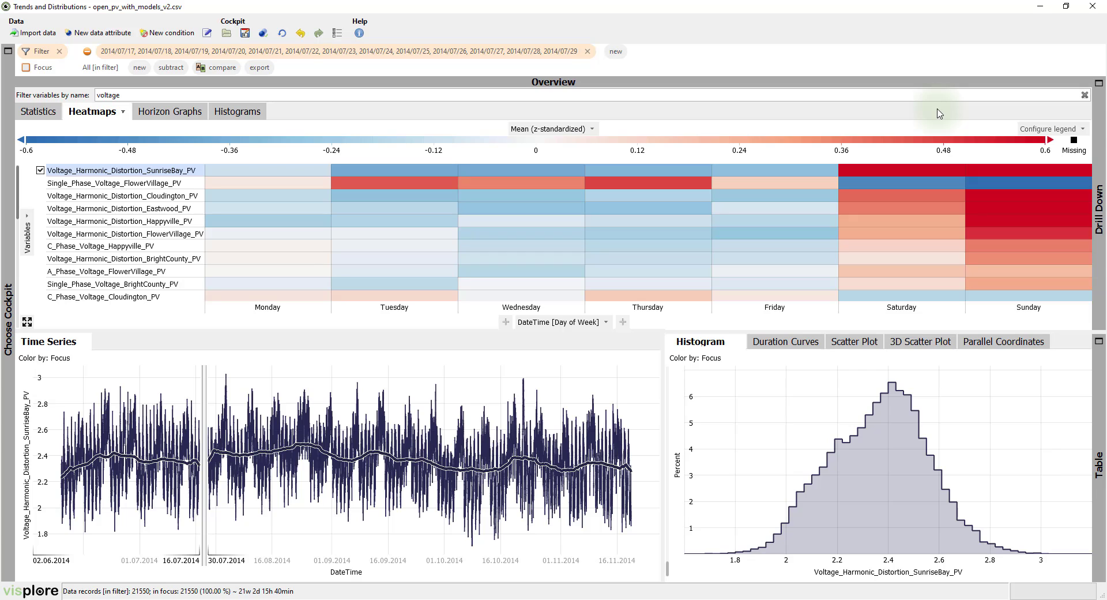
- Add DateTime [Hour] below Day of Week and select the Cloudington and BrightCounty distortion rows
left_click(625, 323)
type("hour")
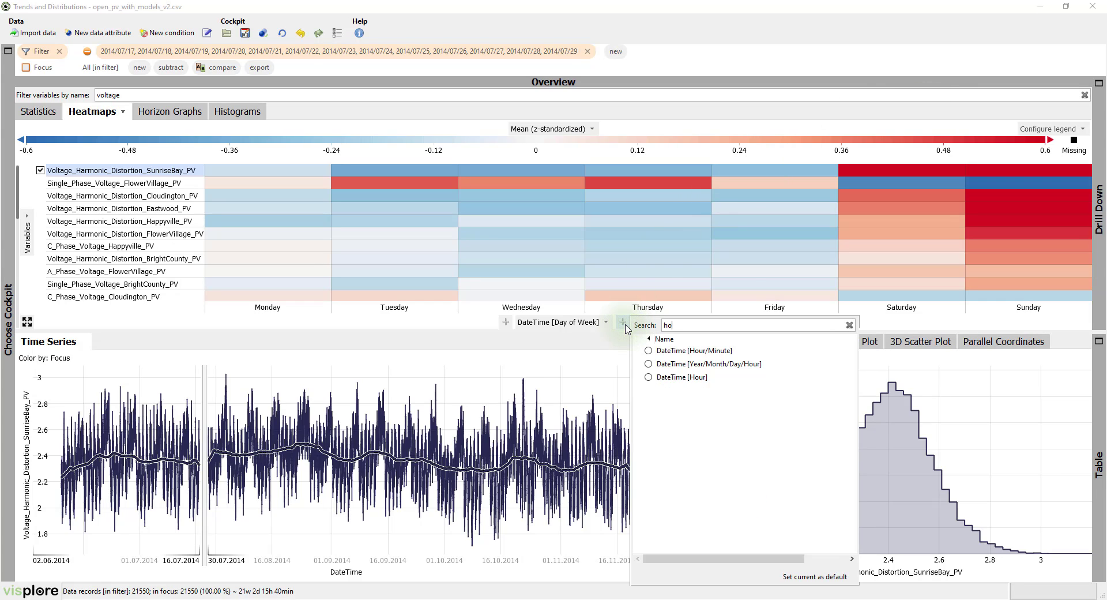
left_click(648, 377)
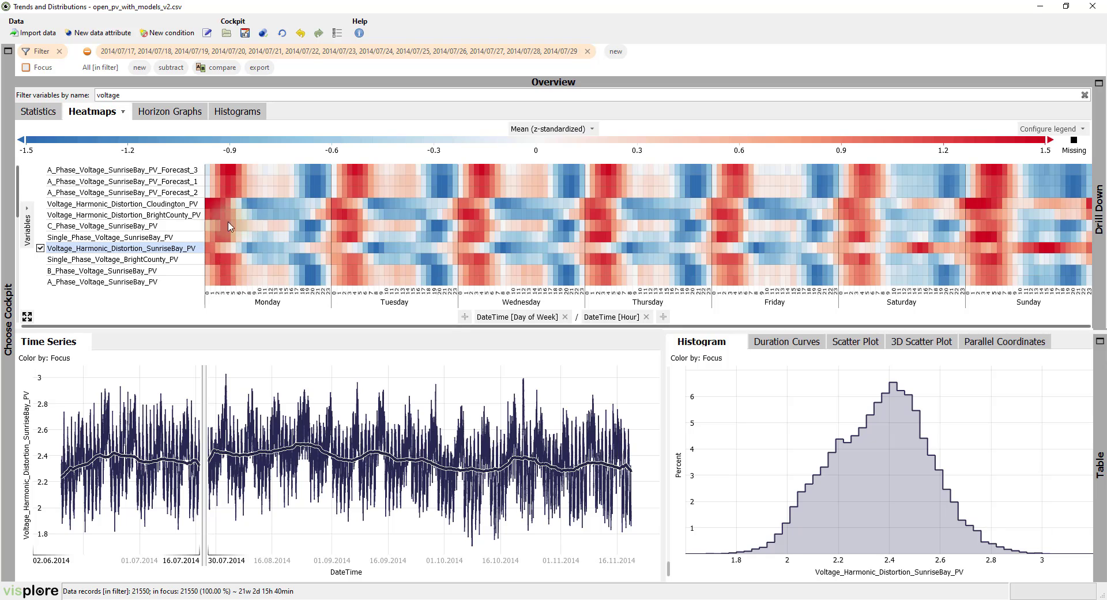
left_click(365, 96)
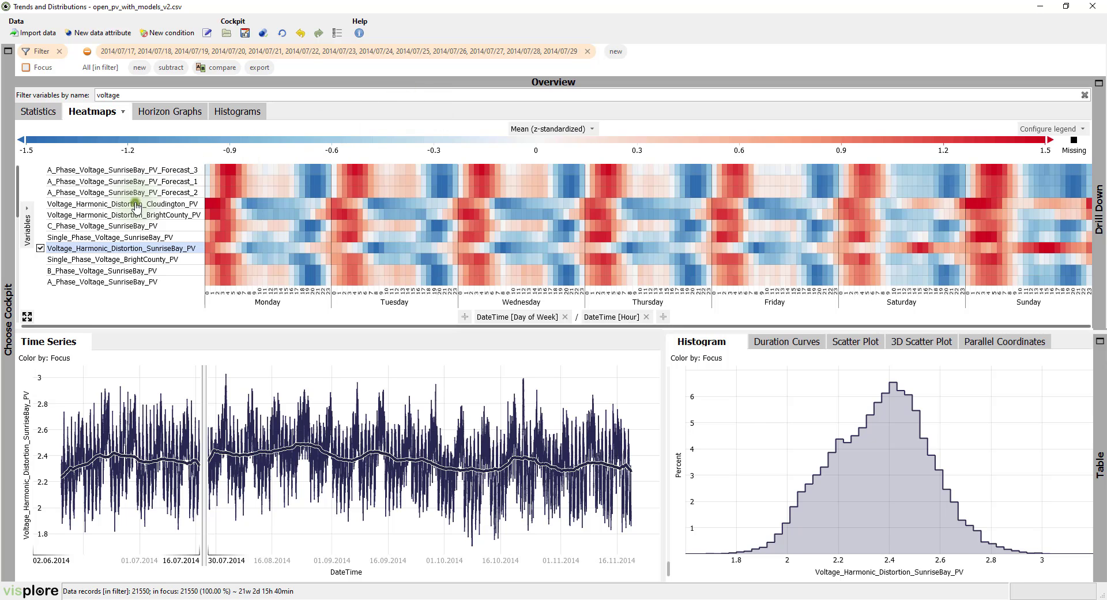
left_click_drag(135, 206, 143, 219)
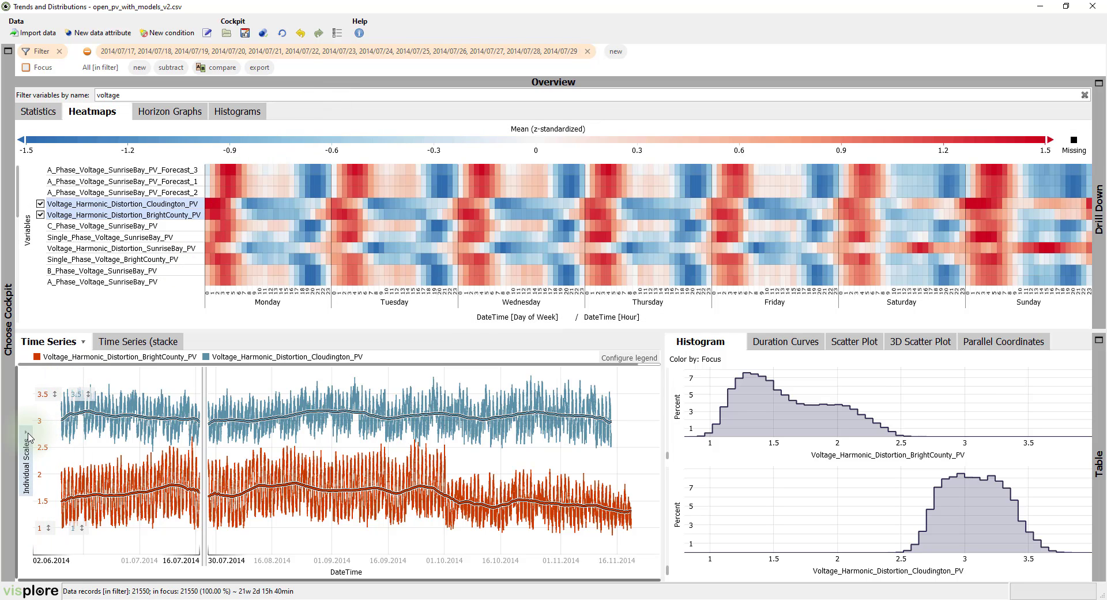
- Z-standardize both series, use 1-hour moving-average trends, and zoom into early September 2014
left_click(29, 438)
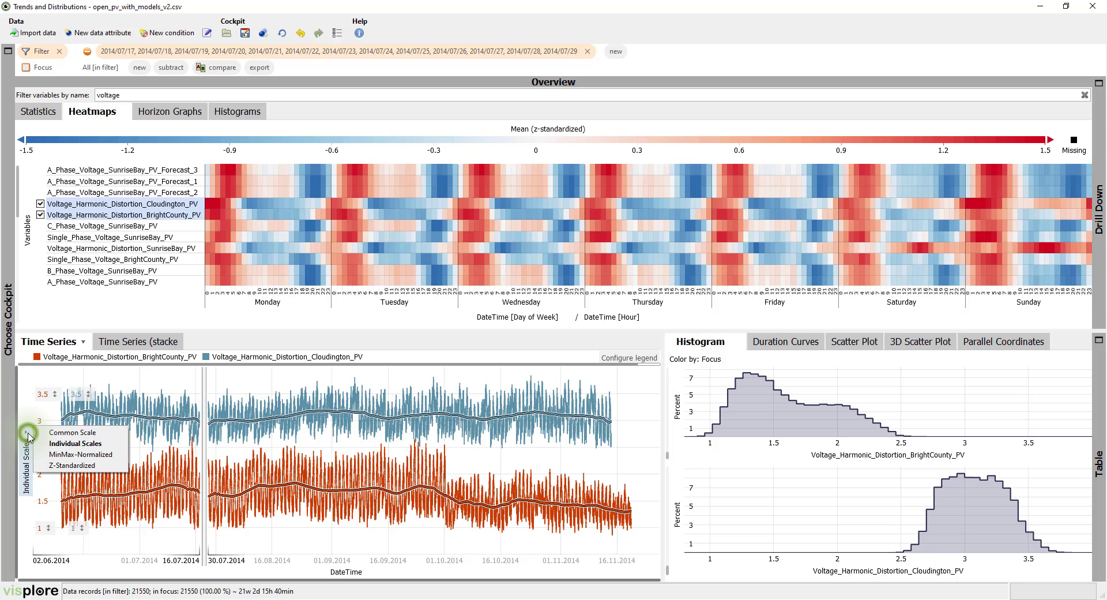
left_click(85, 466)
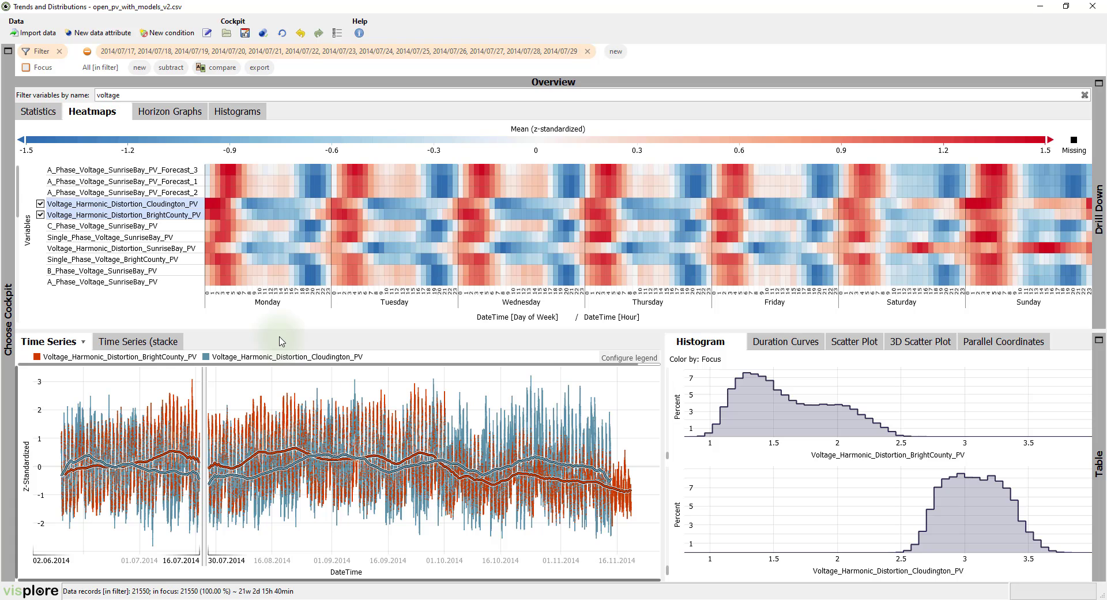
left_click(60, 341)
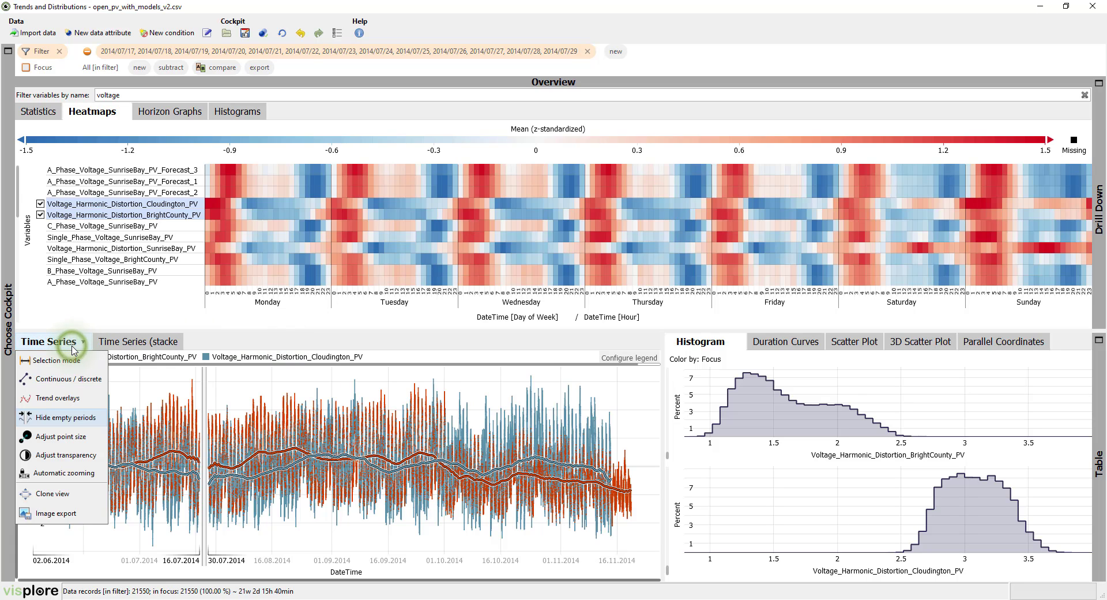
left_click(66, 398)
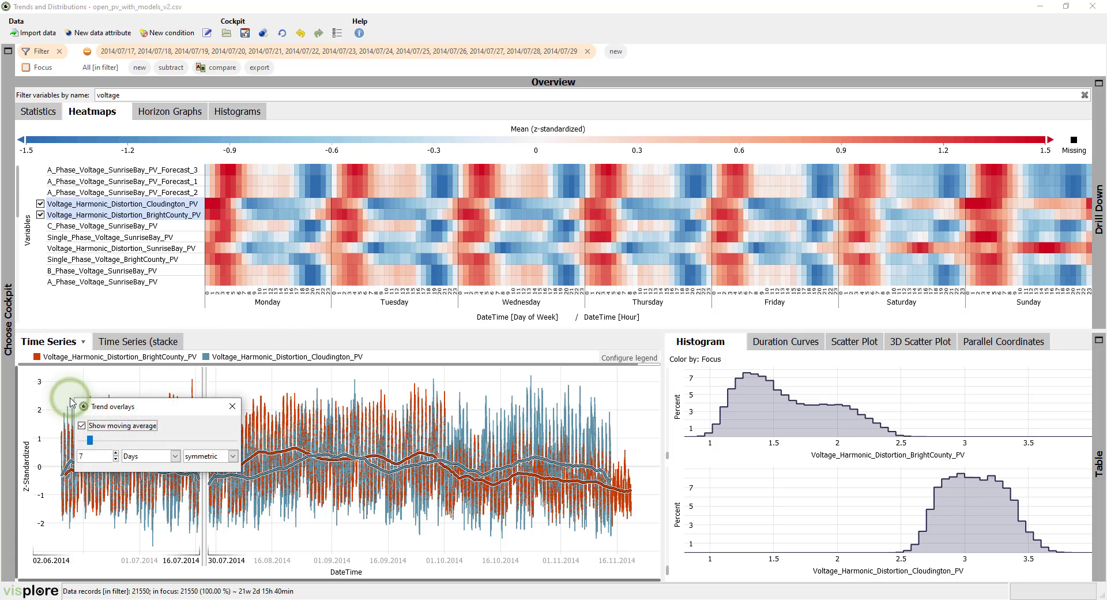
left_click(175, 457)
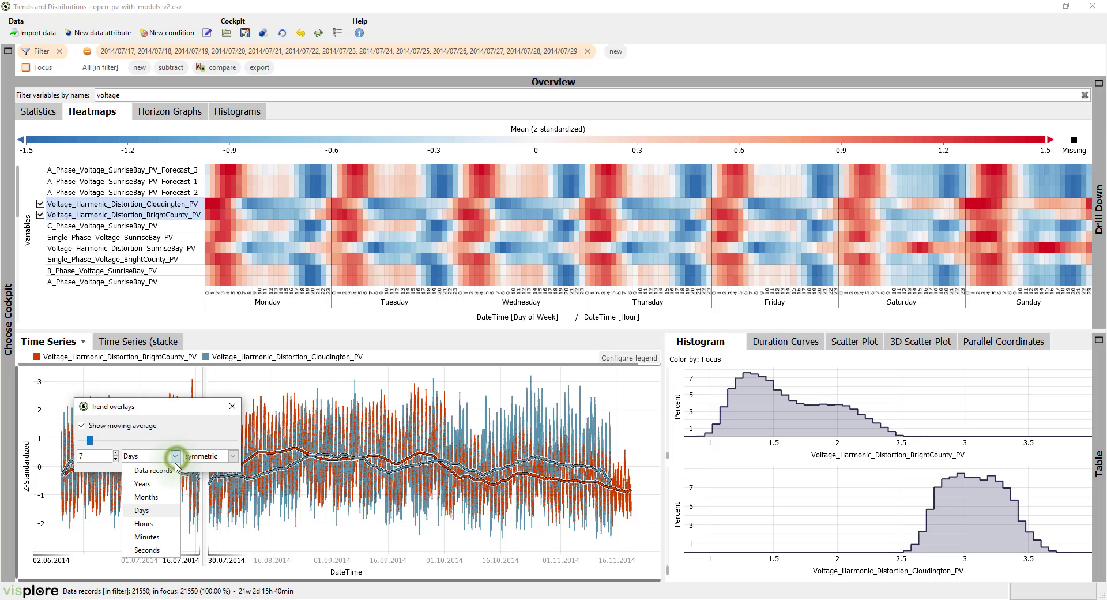
left_click(143, 523)
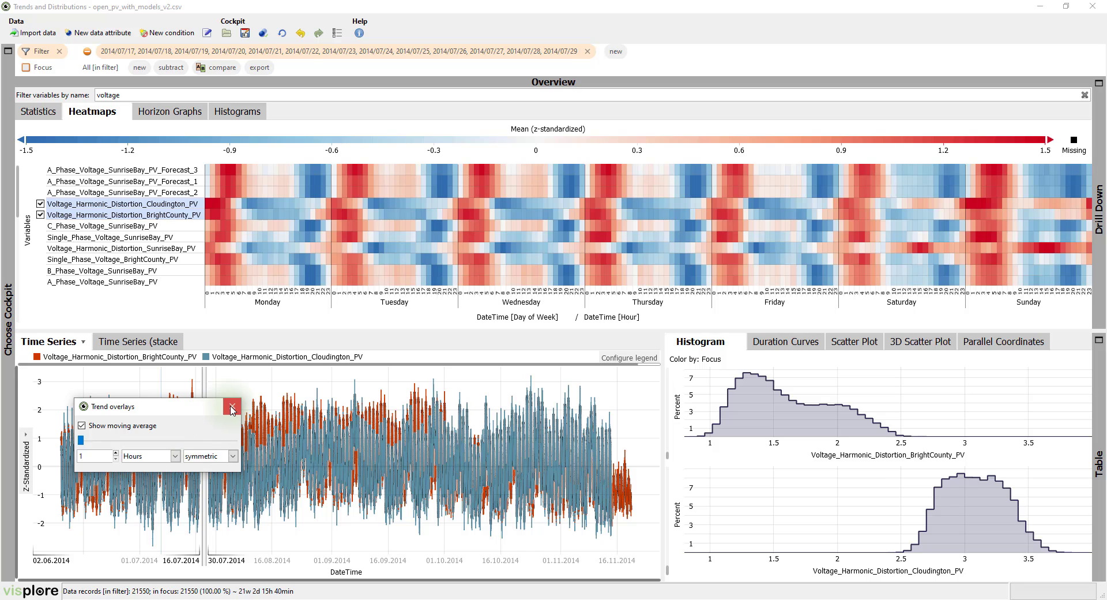
left_click(231, 409)
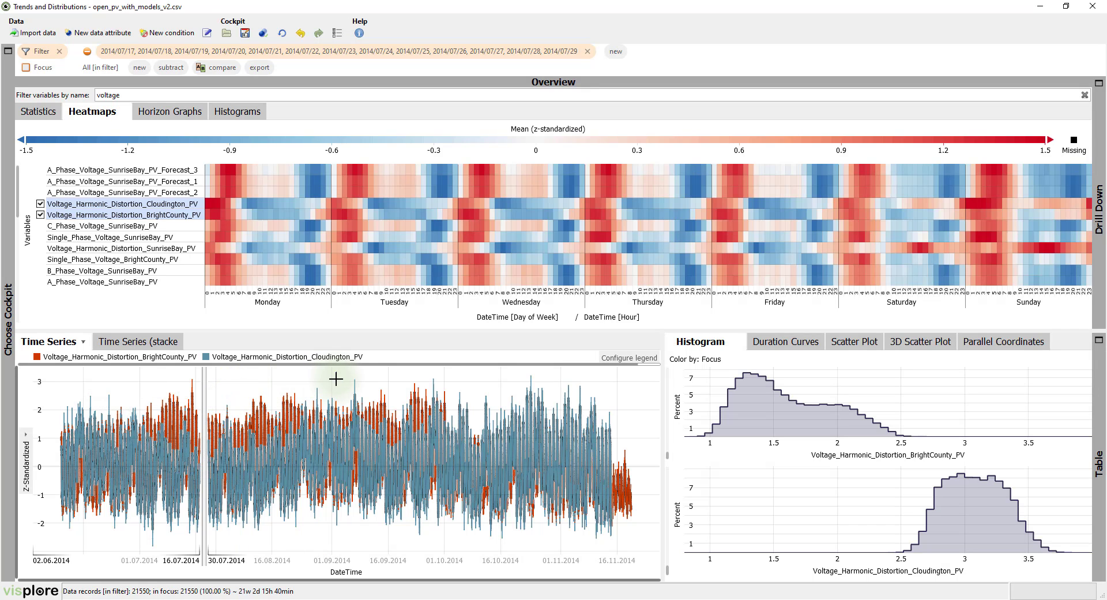
left_click_drag(321, 375, 356, 546)
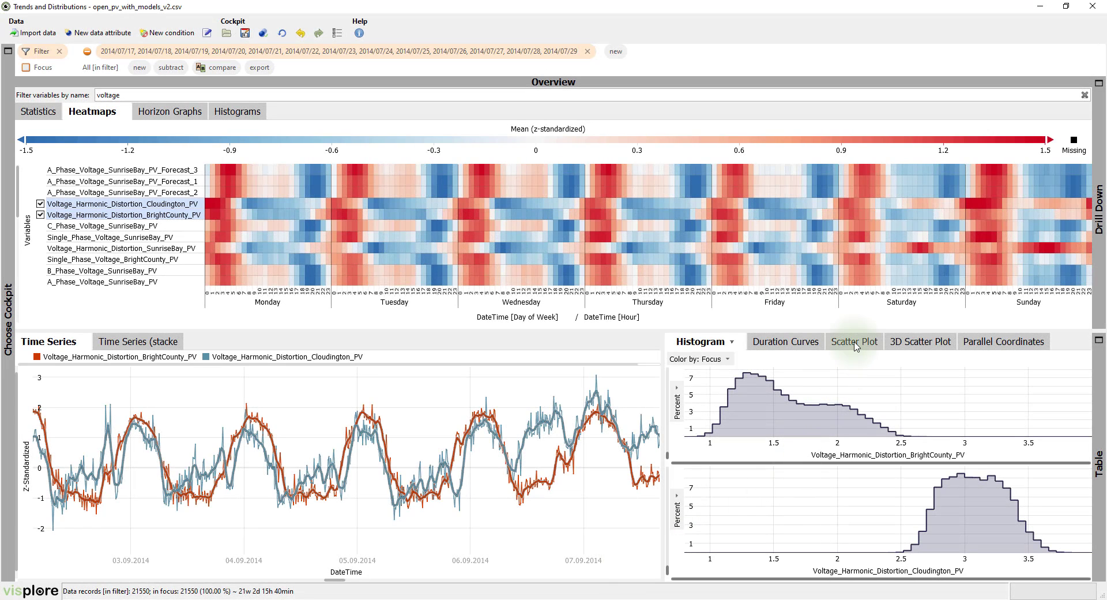
- Show BrightCounty versus Cloudington distortion as a scatter plot and focus 1.10.2014 04:50–22.11.2014 21:50
left_click(854, 343)
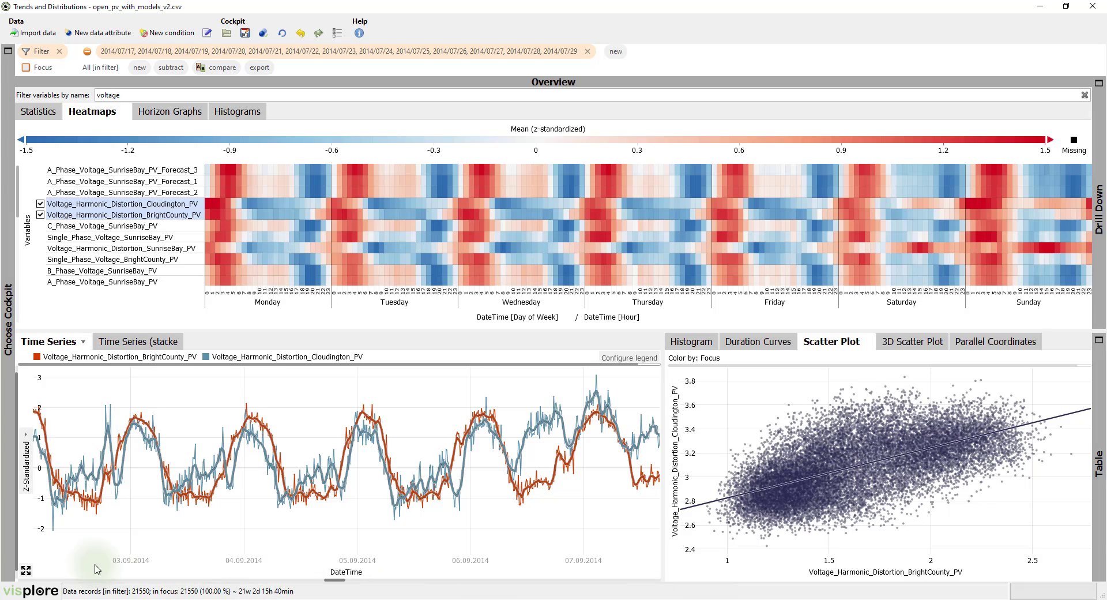
left_click(26, 571)
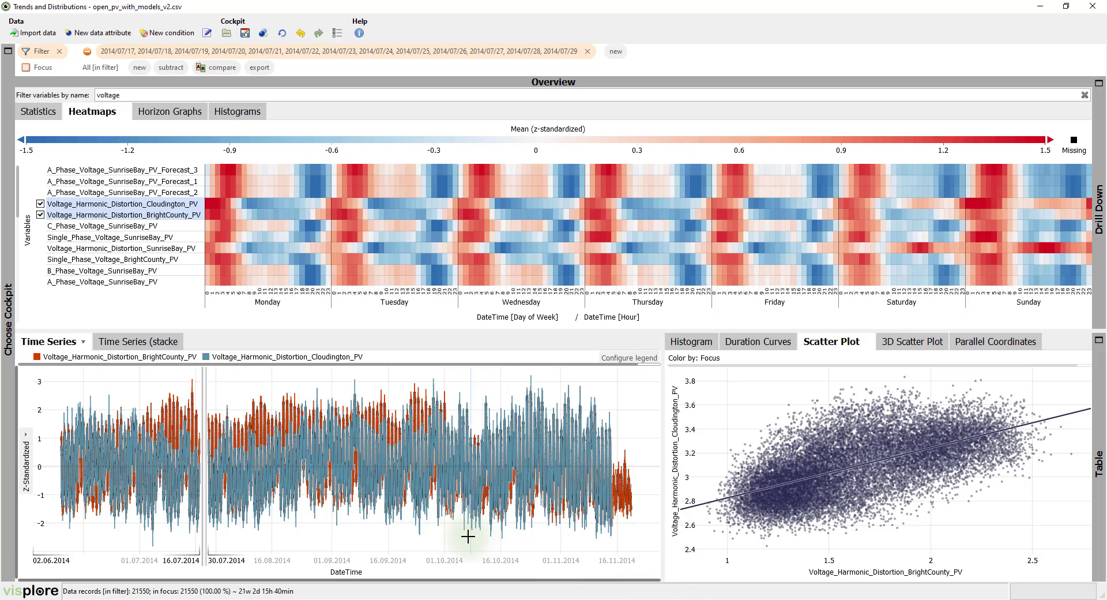
left_click_drag(445, 540, 642, 537)
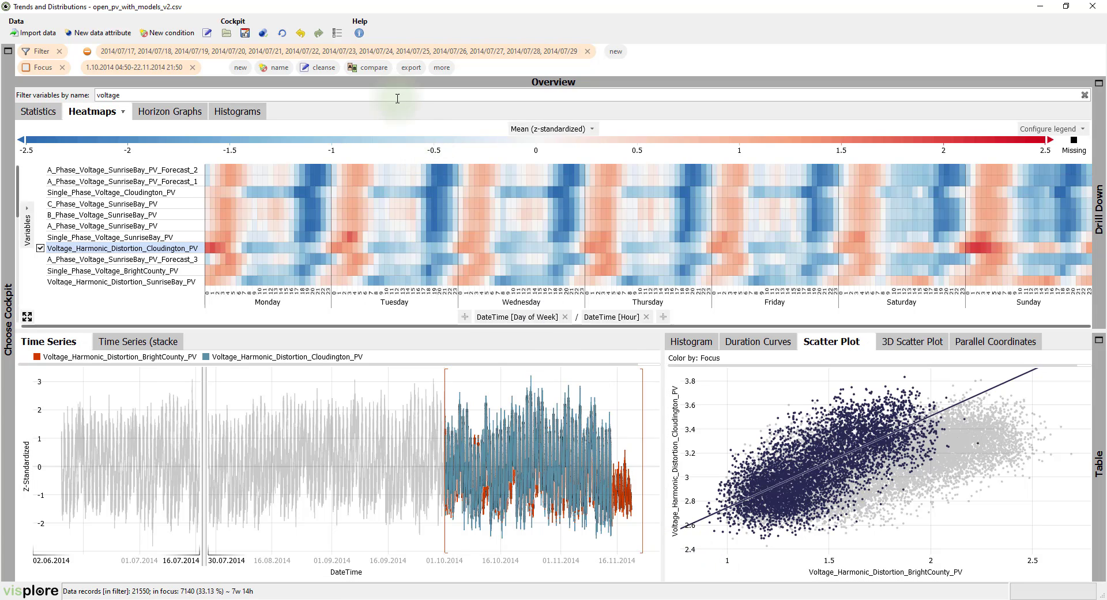
- Compare the focus period to the rest of the data, keeping the group names Selection and Rest
left_click(376, 68)
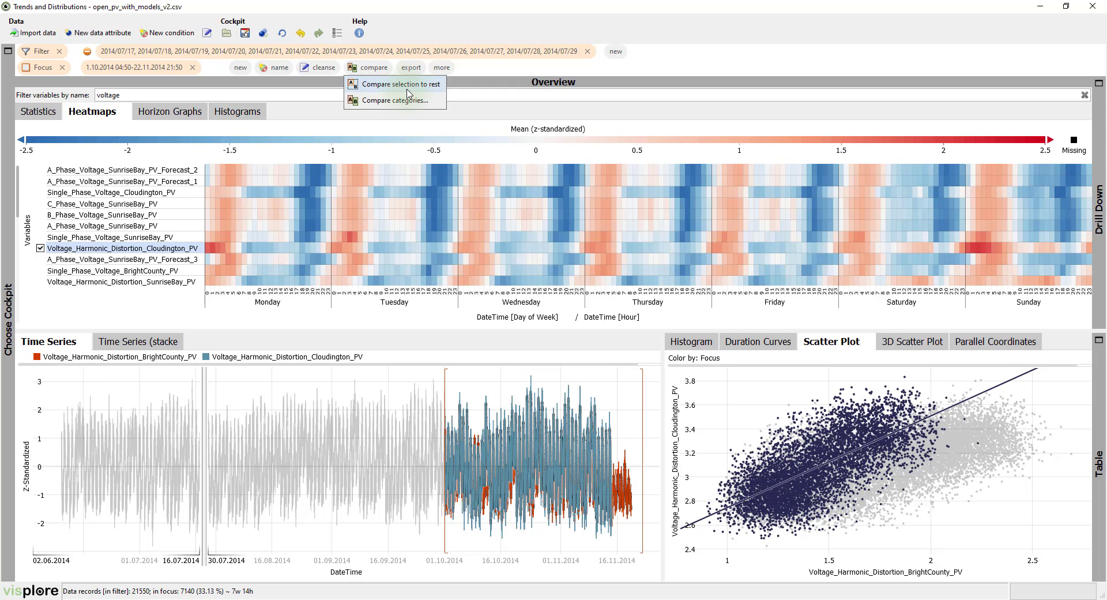
left_click(400, 85)
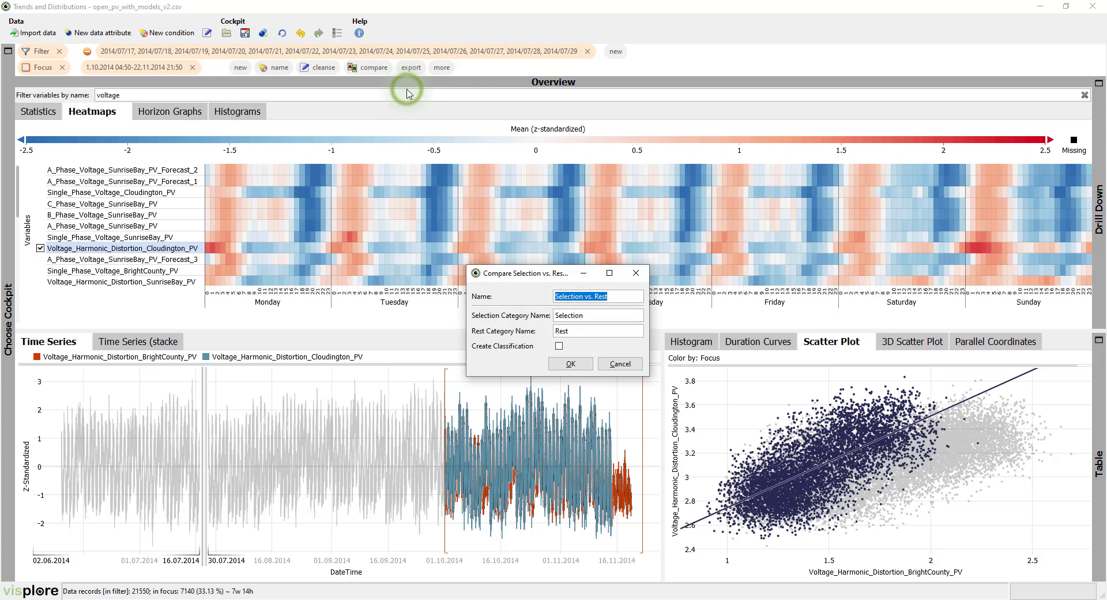
left_click(568, 362)
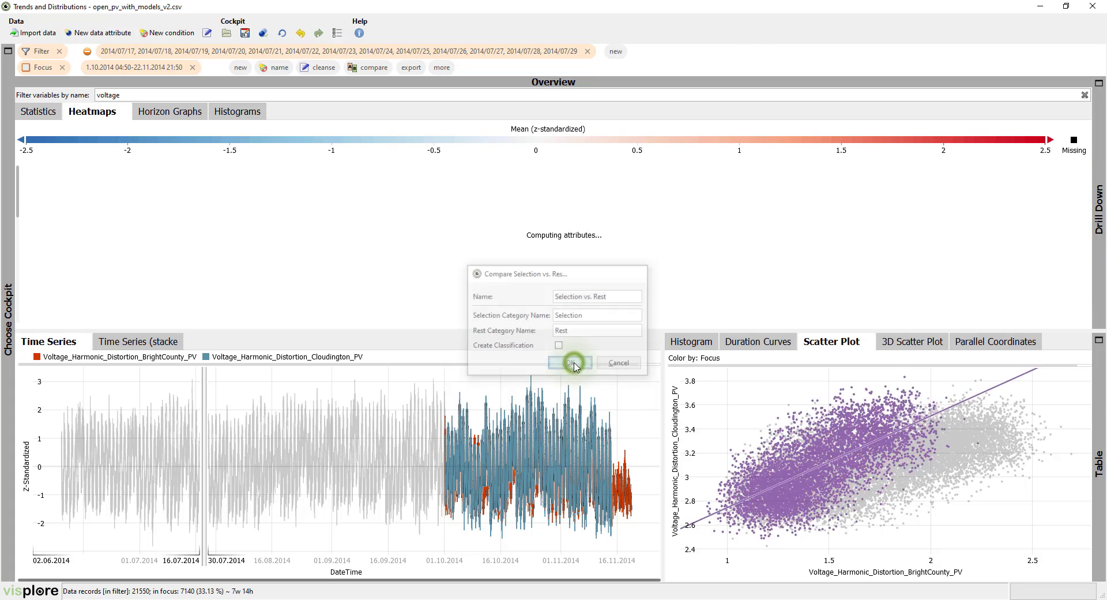